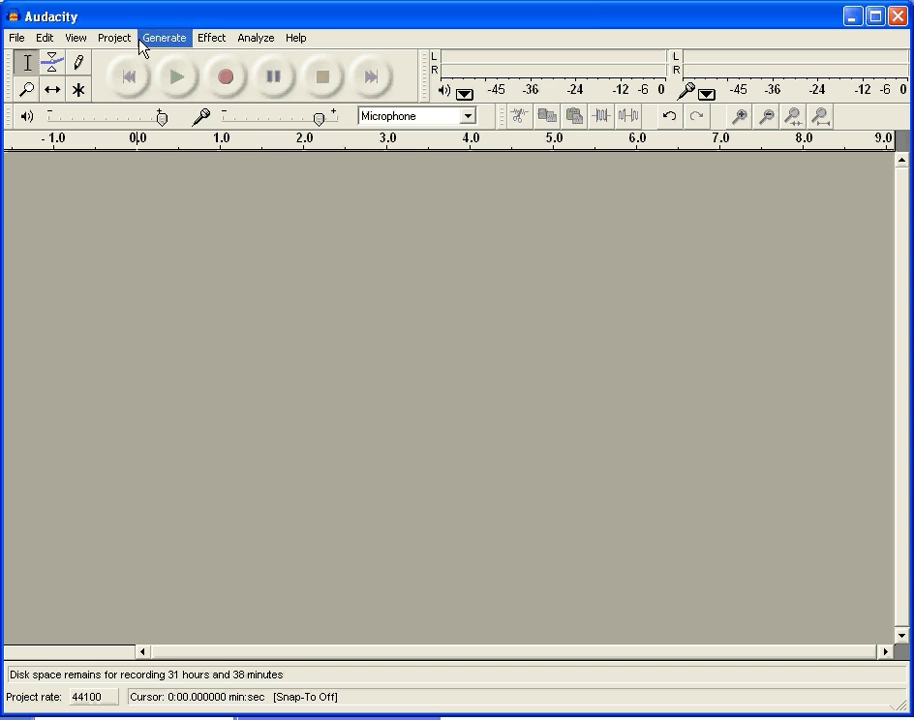
Begin an audio import and browse to the MEDIA STUDIES folder on the student_common$ (S:) drive
left_click(129, 45)
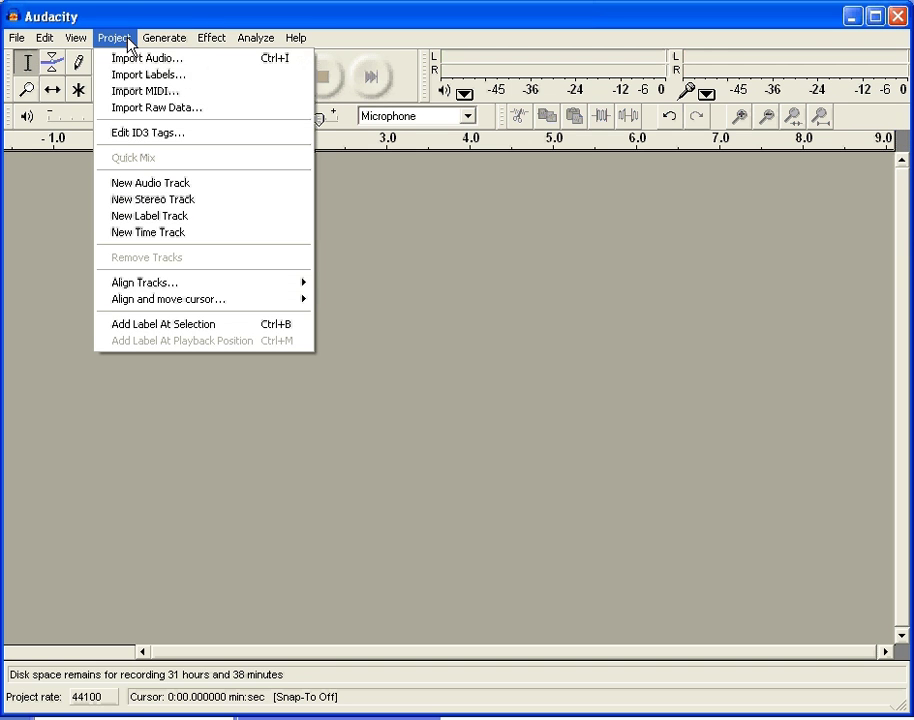
left_click(135, 59)
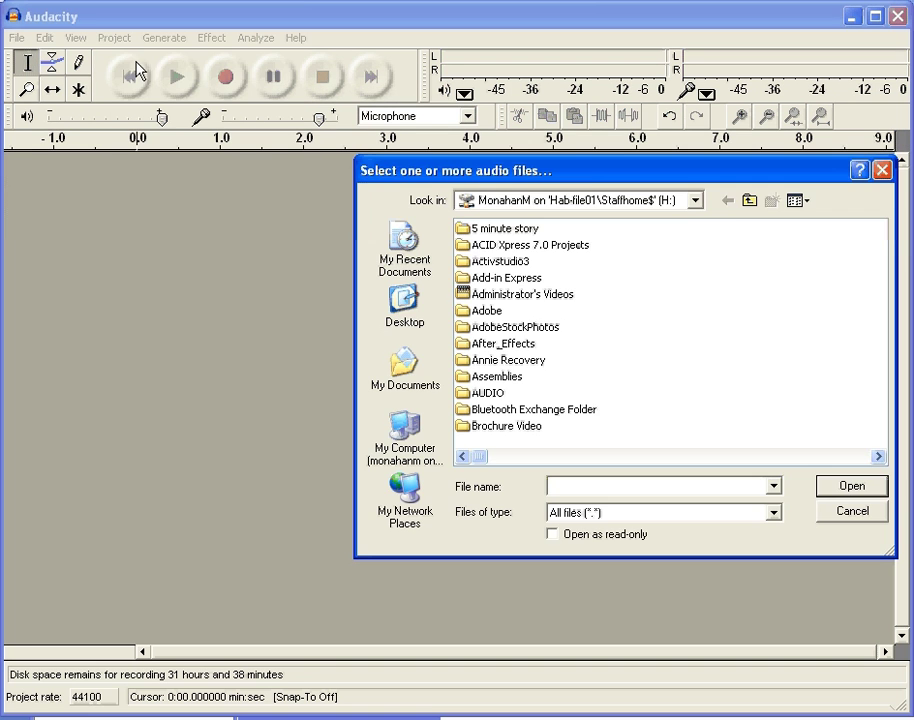
left_click_drag(586, 180, 503, 198)
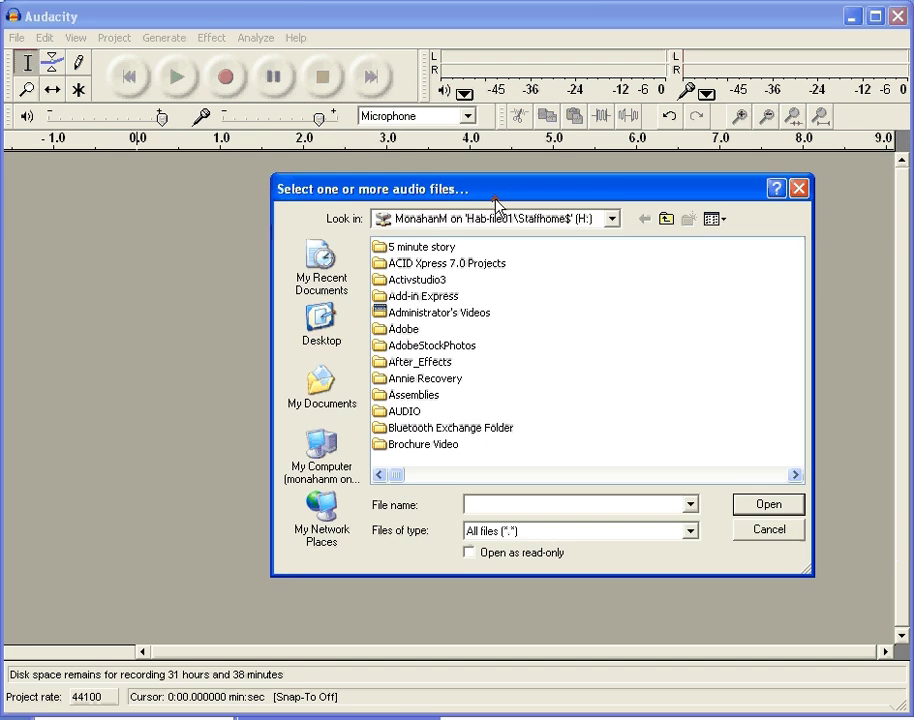
left_click(324, 455)
double_click(414, 311)
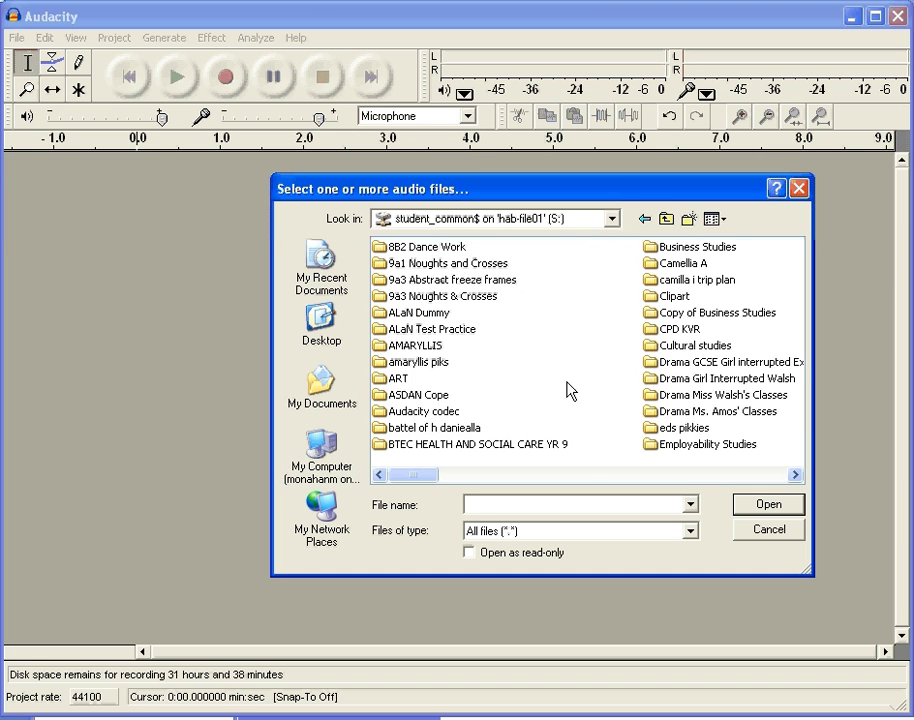
left_click(670, 475)
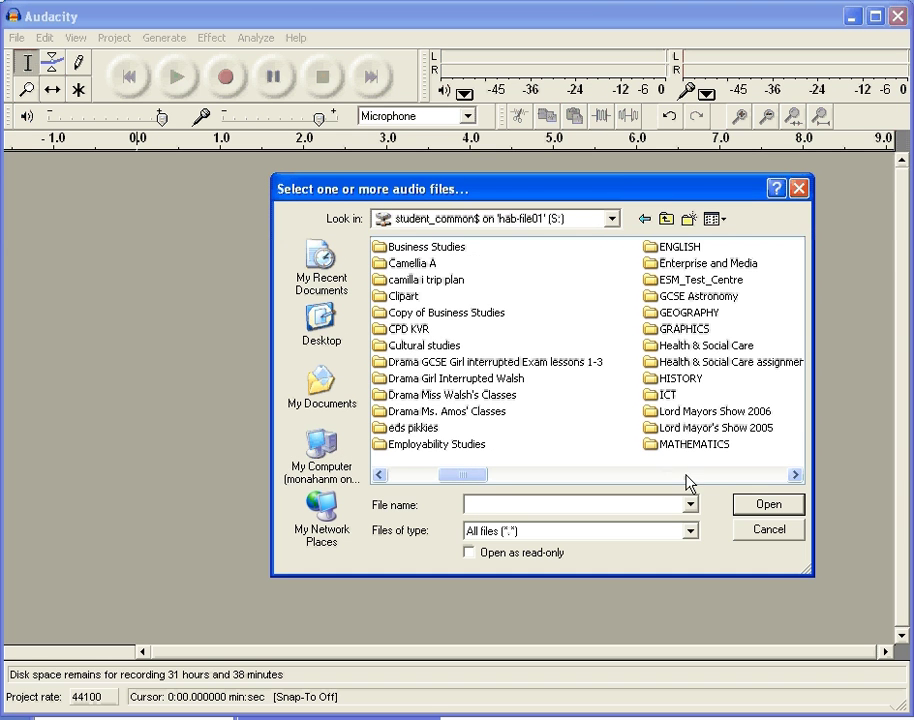
left_click(687, 476)
double_click(730, 248)
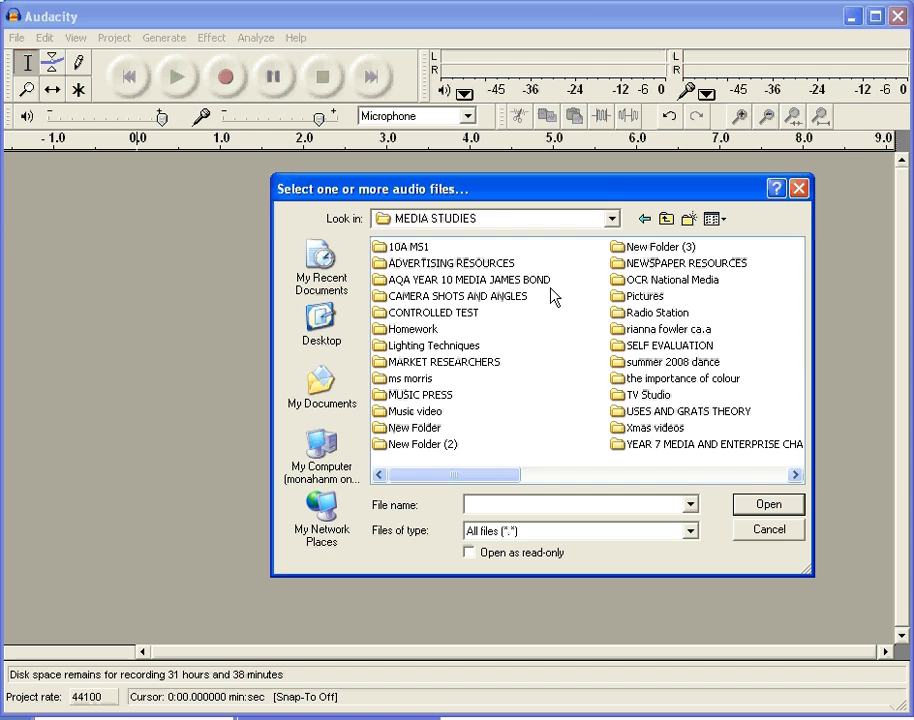
Import the audio file "twilight TV show" from the Radio news folder inside OCR National Media > Radio
double_click(660, 284)
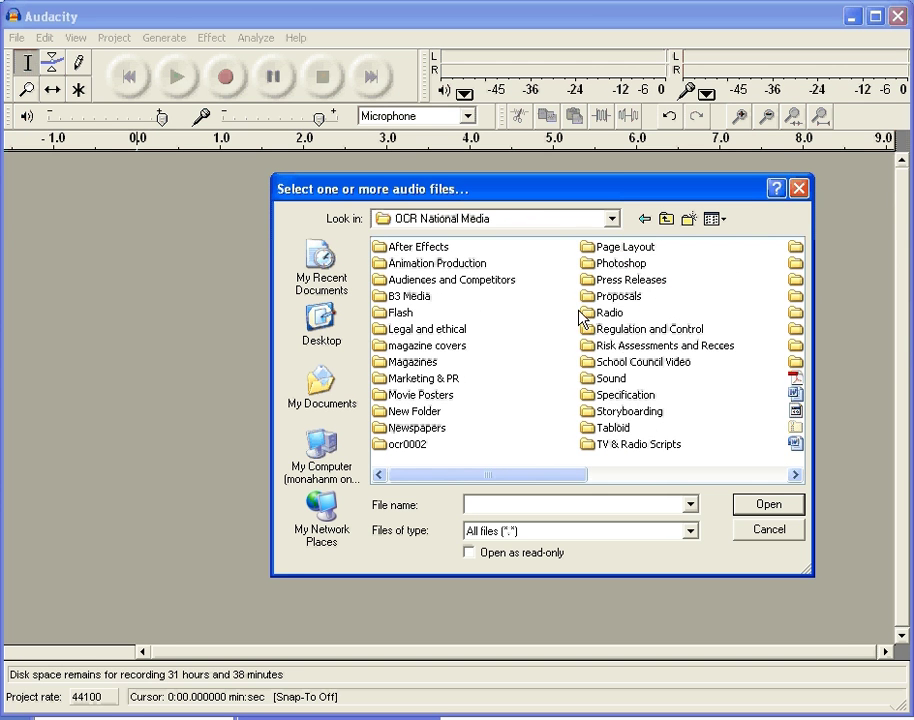
double_click(600, 315)
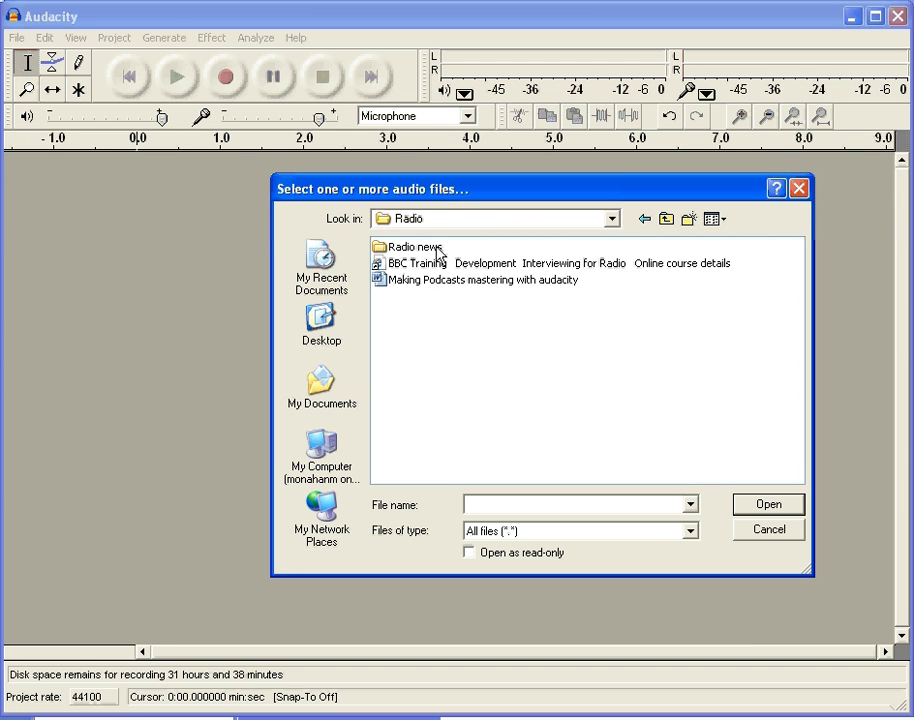
double_click(405, 250)
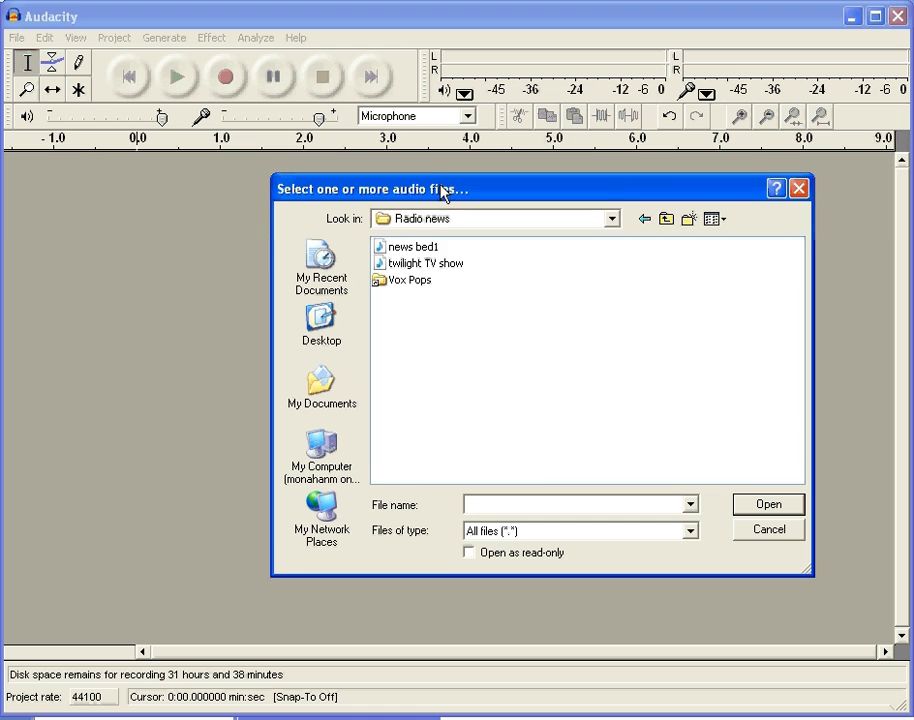
left_click_drag(443, 189, 451, 203)
left_click(385, 277)
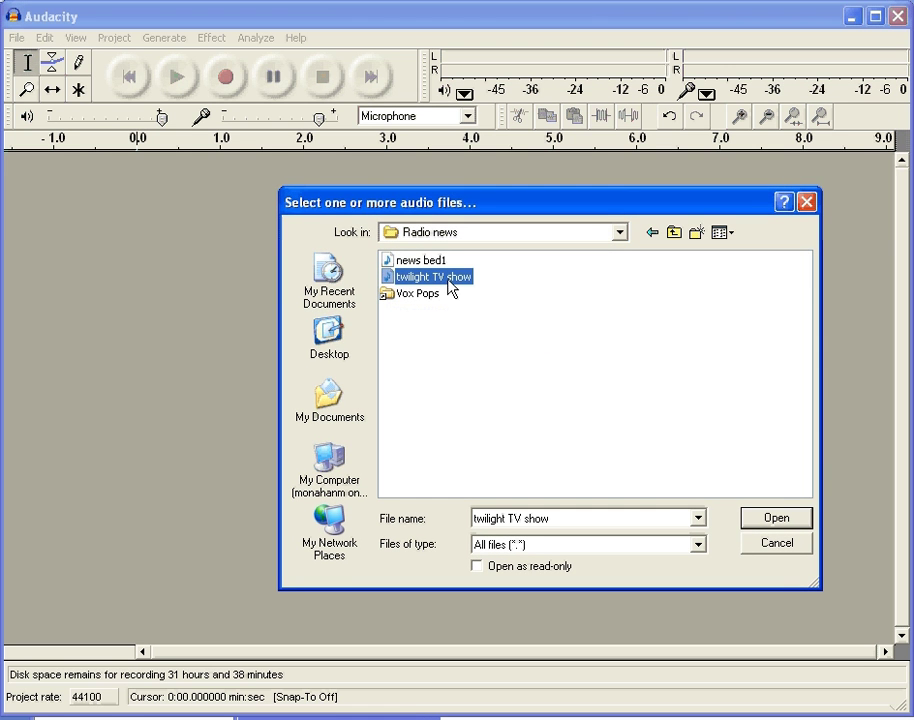
left_click(797, 521)
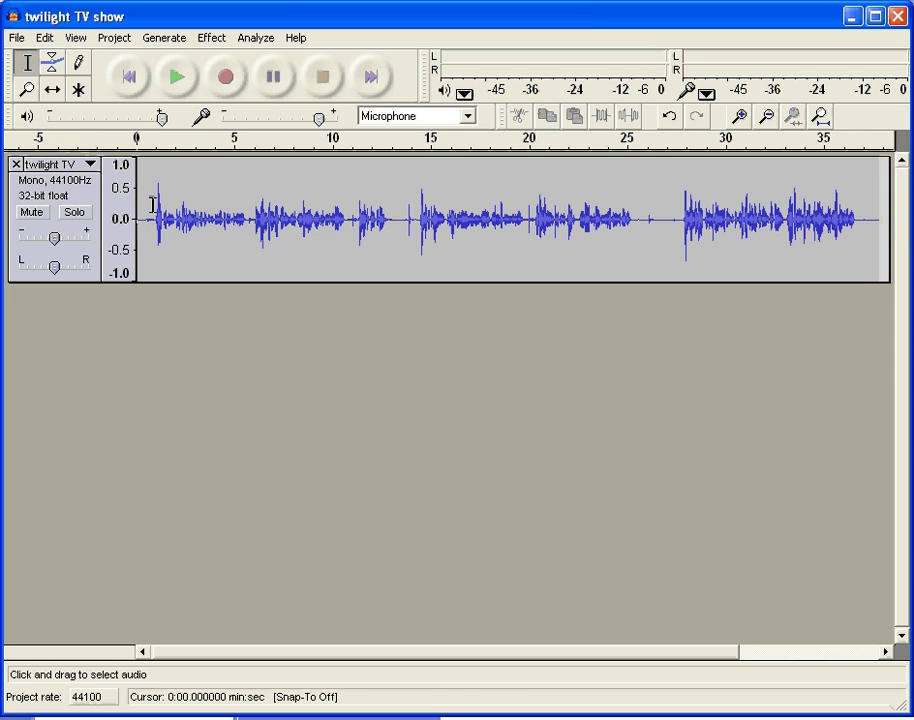
left_click_drag(153, 215, 233, 212)
left_click(52, 62)
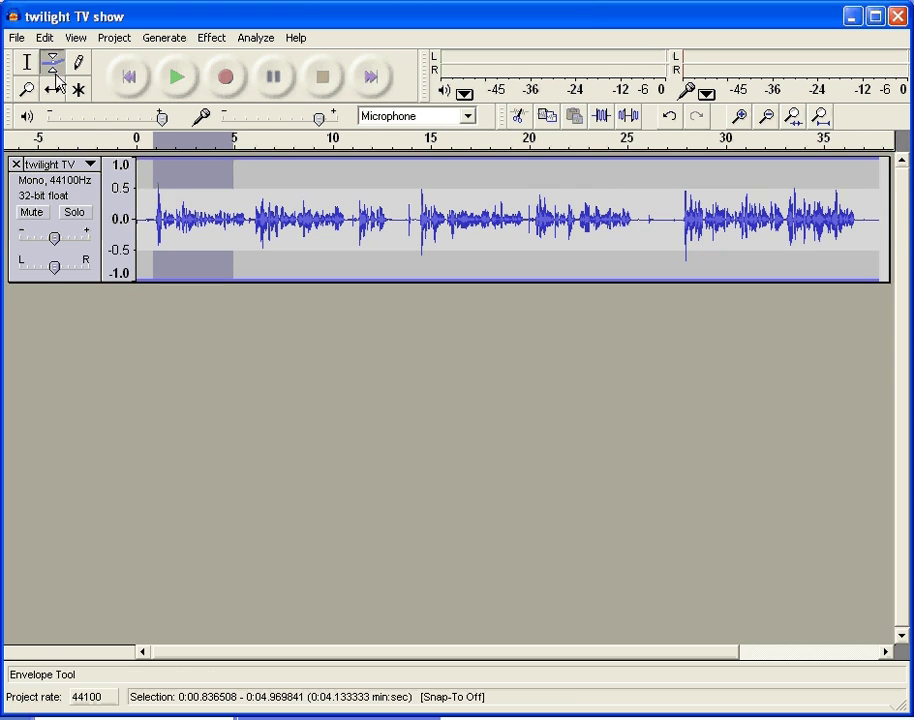
left_click(79, 62)
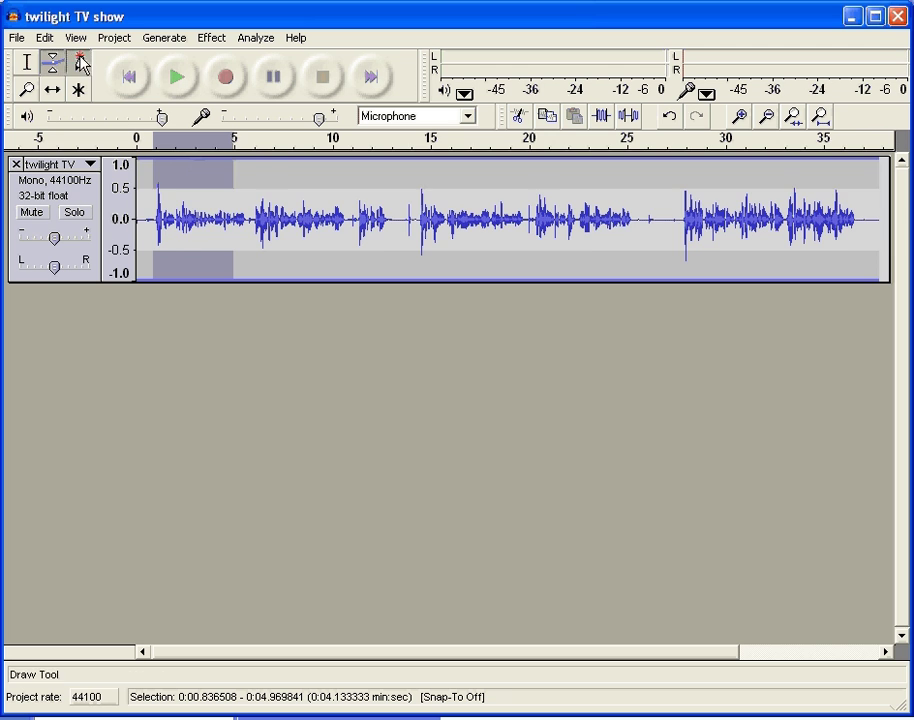
left_click(26, 63)
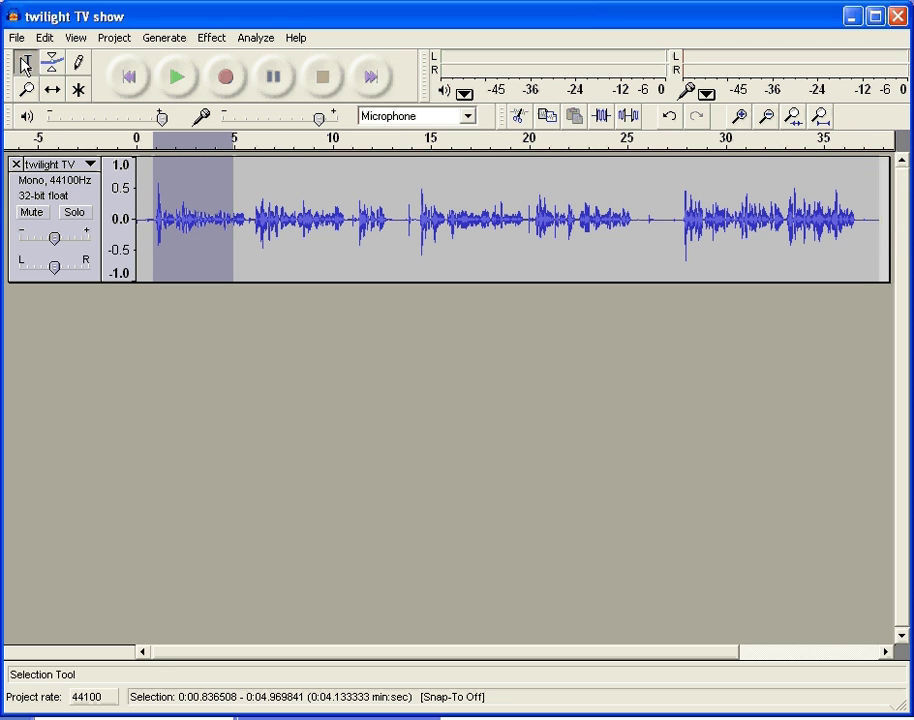
left_click(143, 186)
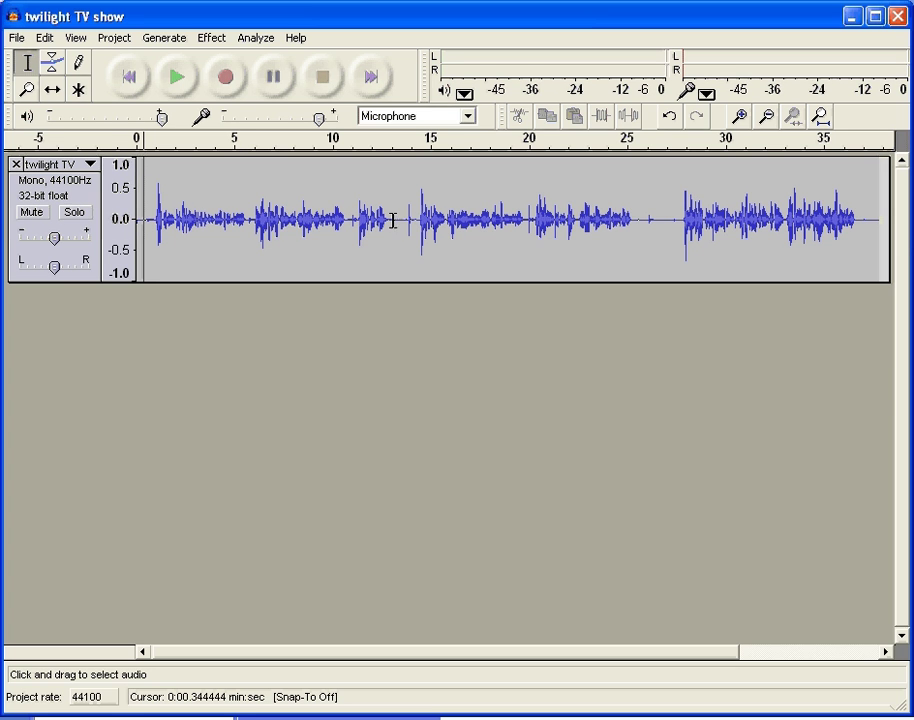
Select the near-silent opening of the twilight TV track, from 0 to about 0.98 seconds
left_click(155, 216)
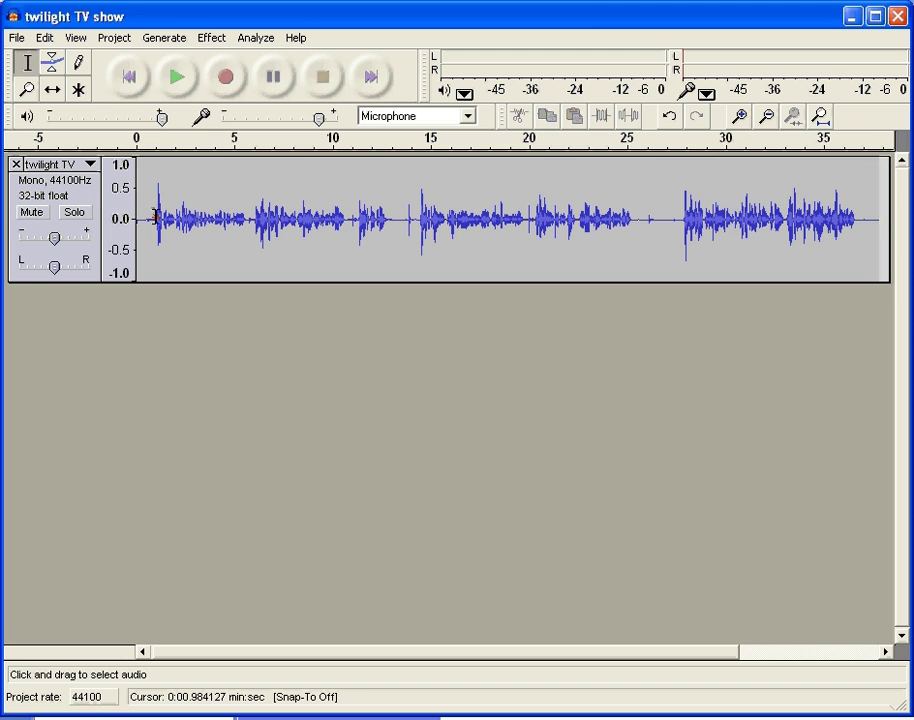
left_click_drag(155, 216, 118, 216)
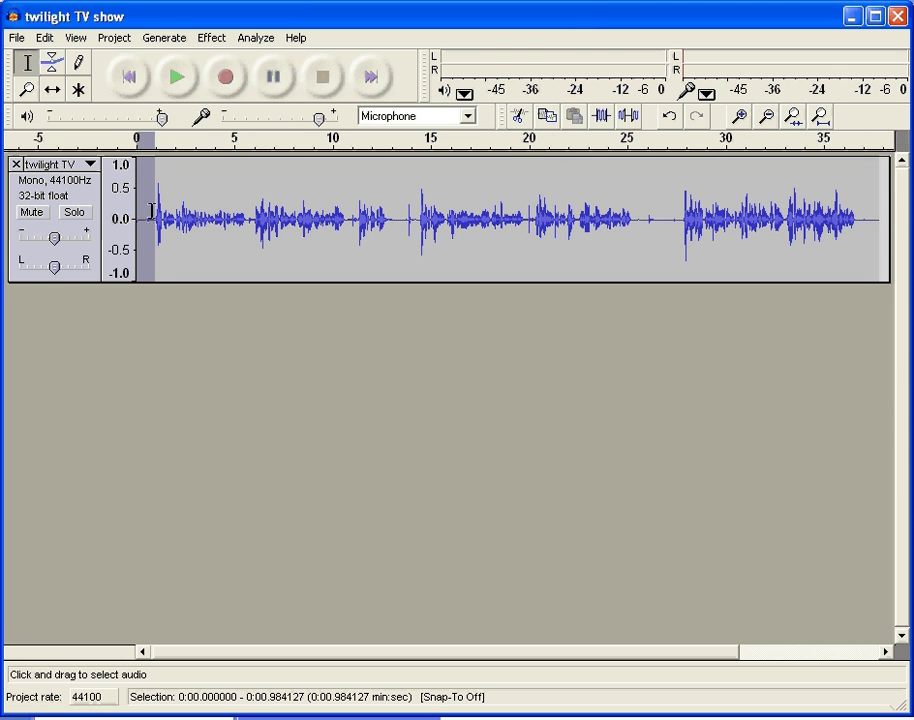
left_click(44, 39)
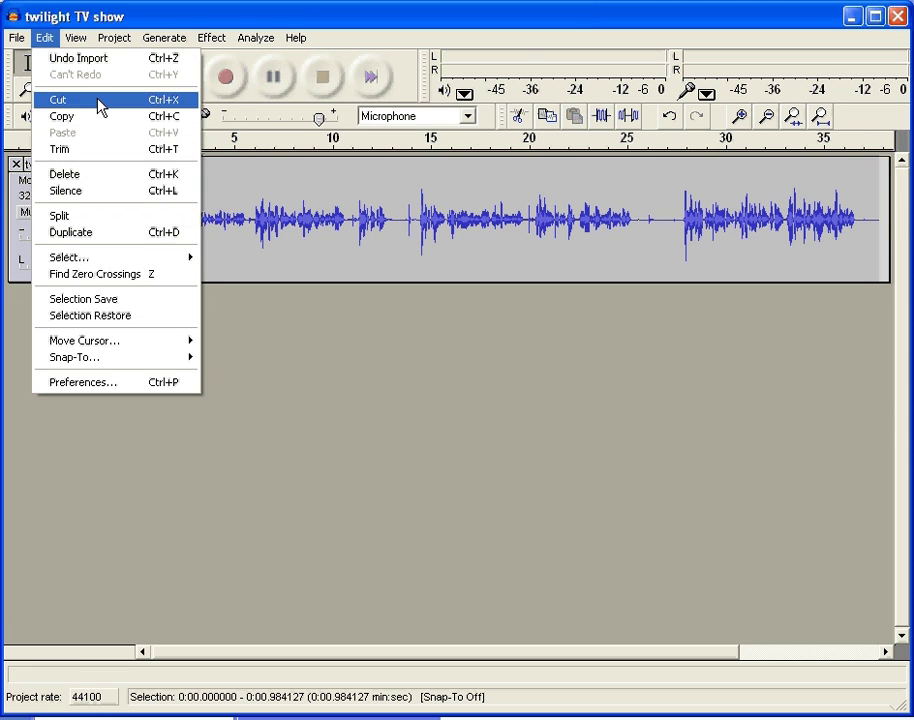
left_click(113, 148)
left_click(45, 38)
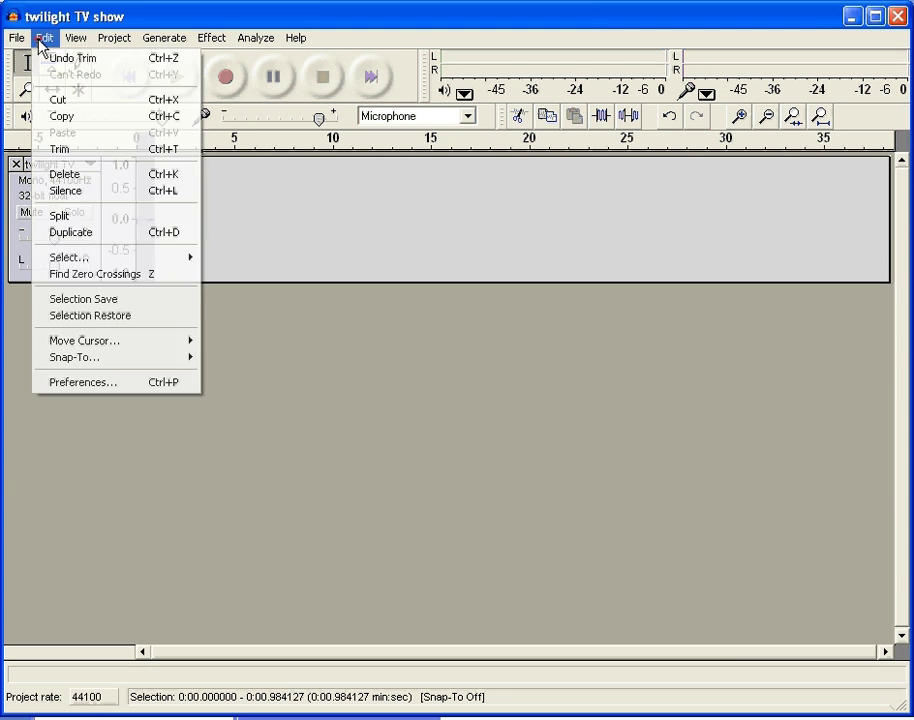
left_click(62, 60)
Delete the selected opening section from the twilight TV track
left_click(44, 38)
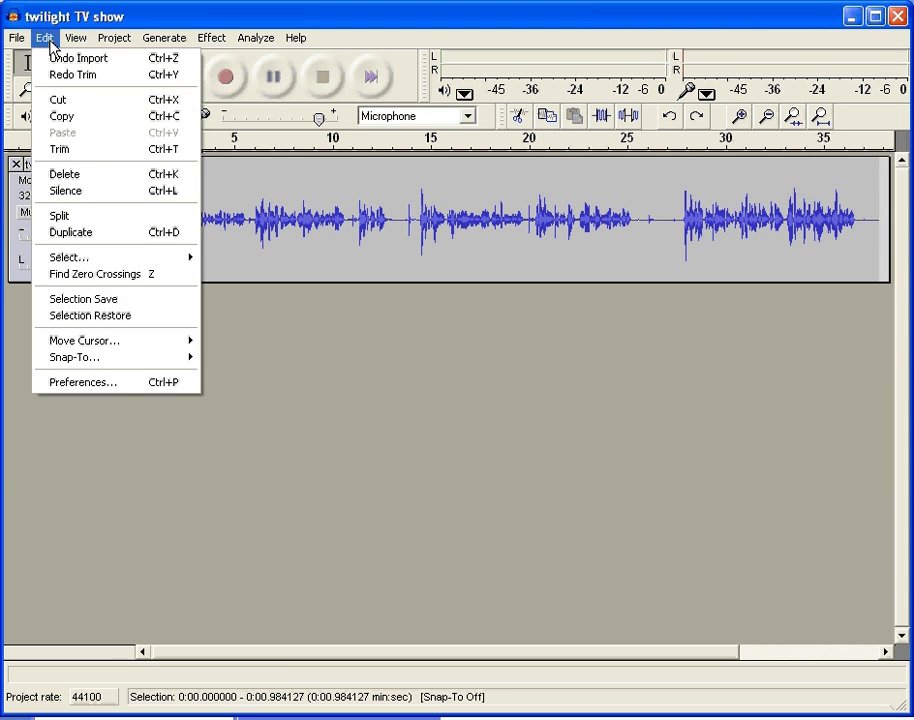
left_click(95, 175)
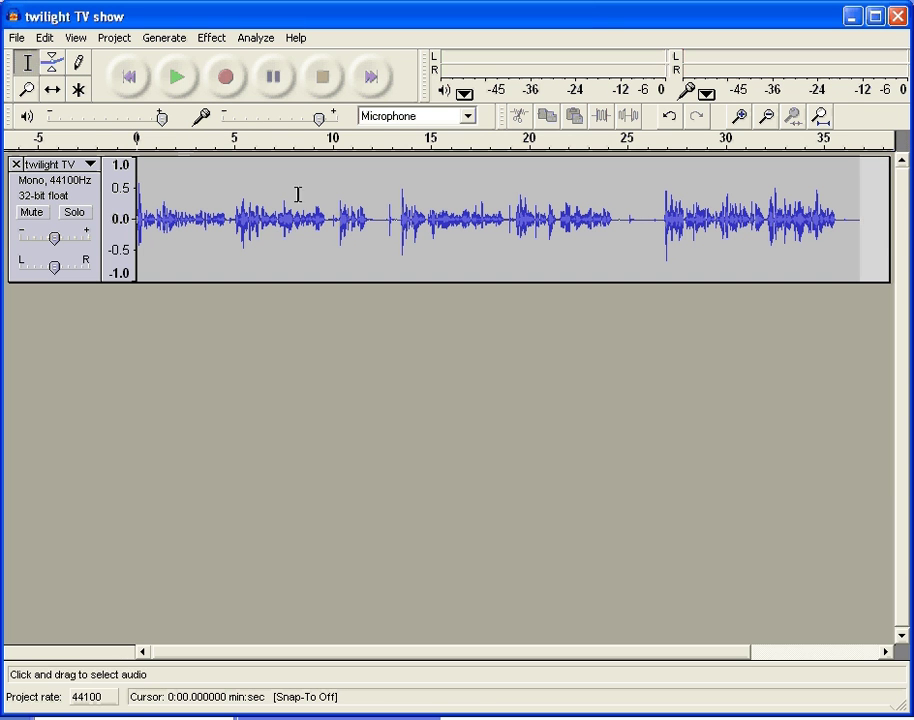
Delete the pause in the twilight TV track between about 18.69 and 19.29 seconds
left_click(739, 116)
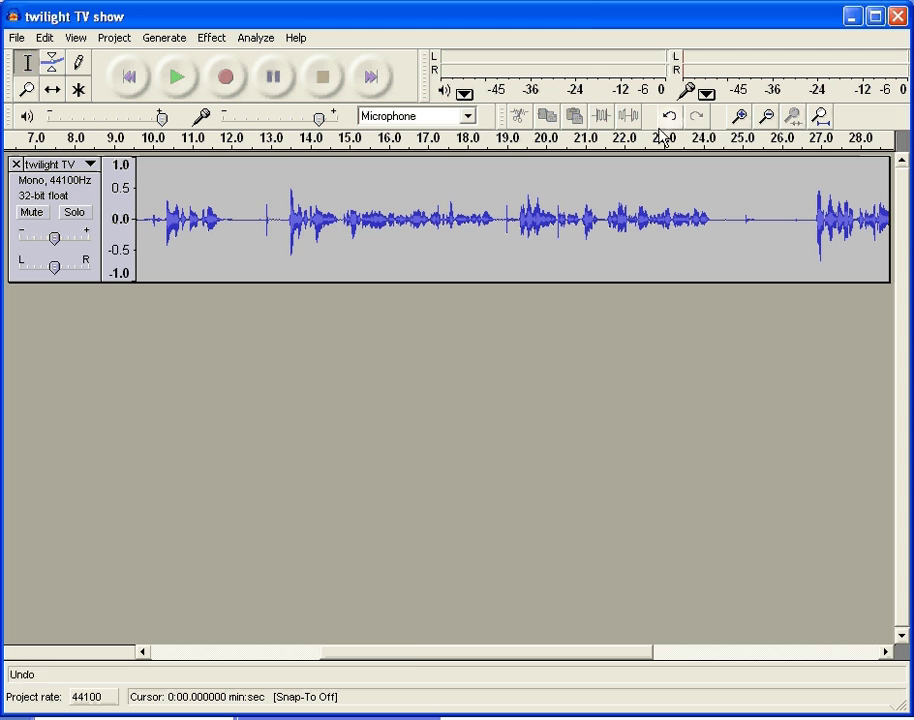
left_click(739, 116)
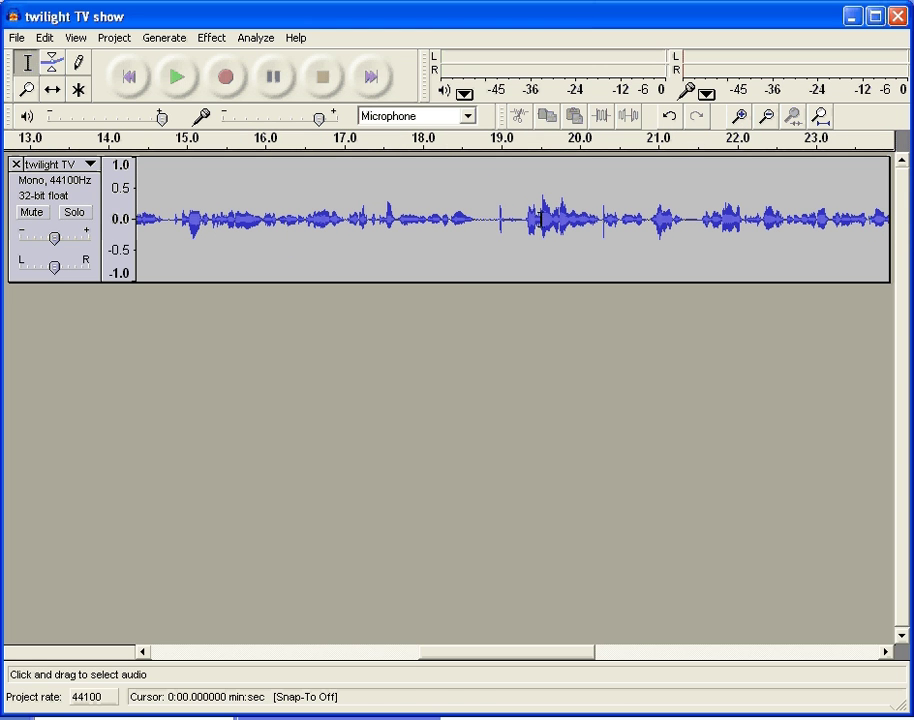
left_click_drag(522, 218, 477, 218)
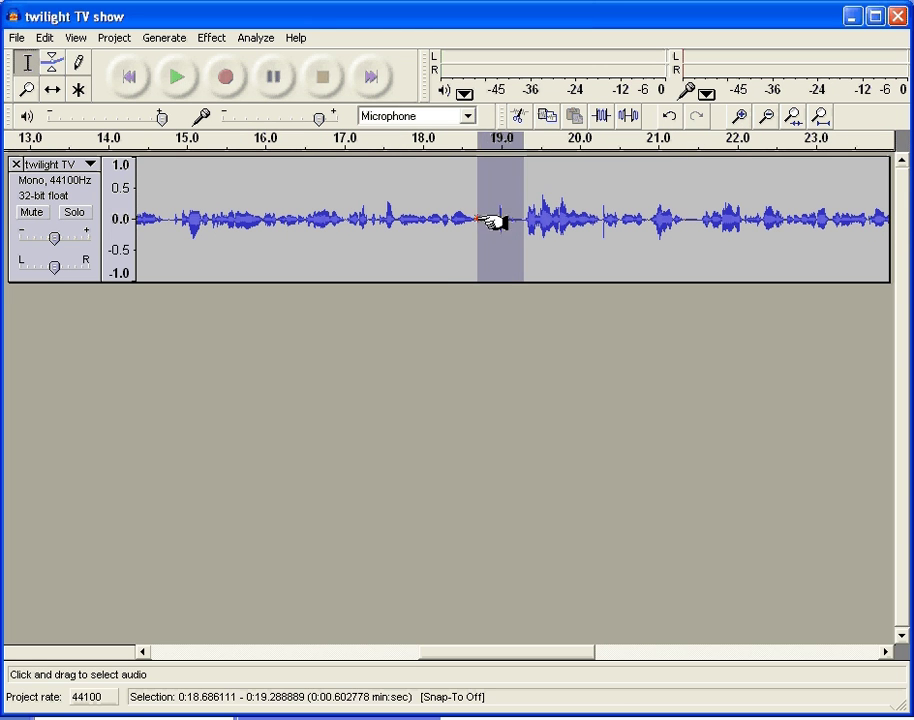
left_click(45, 38)
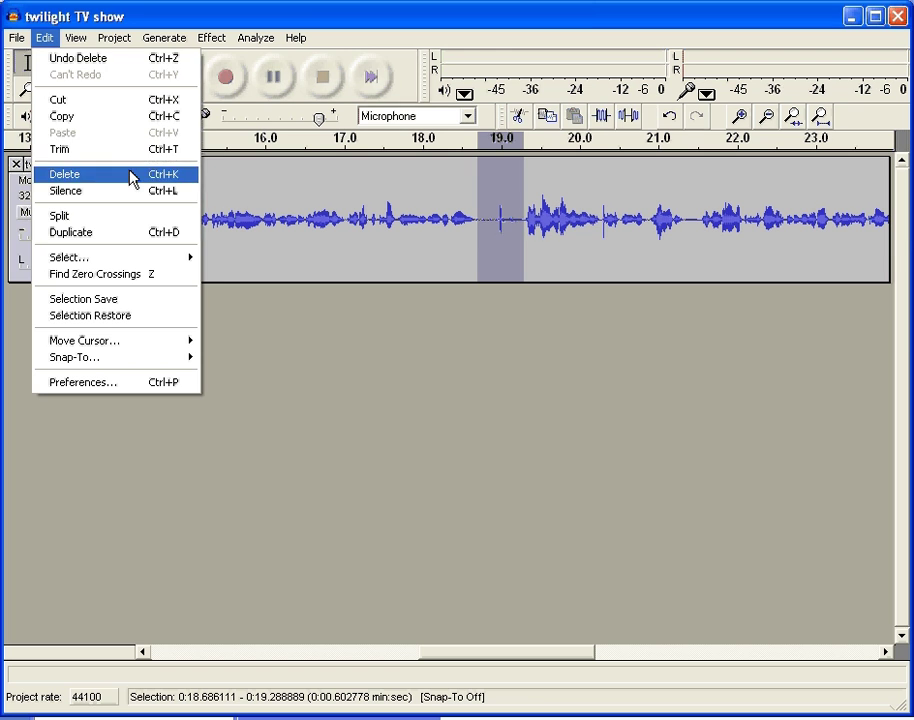
left_click(183, 180)
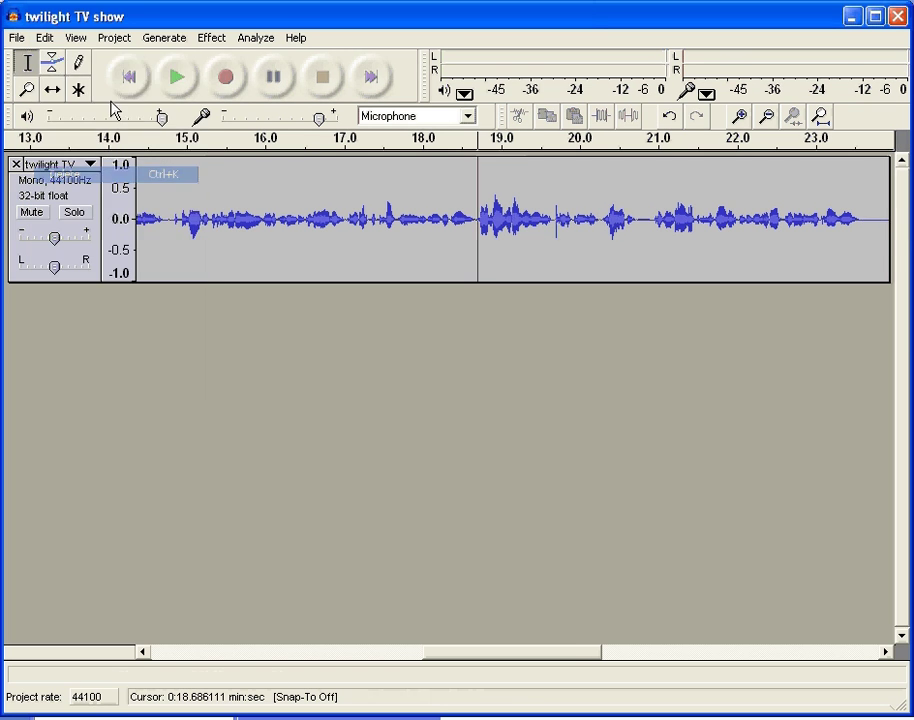
left_click(45, 38)
left_click(636, 222)
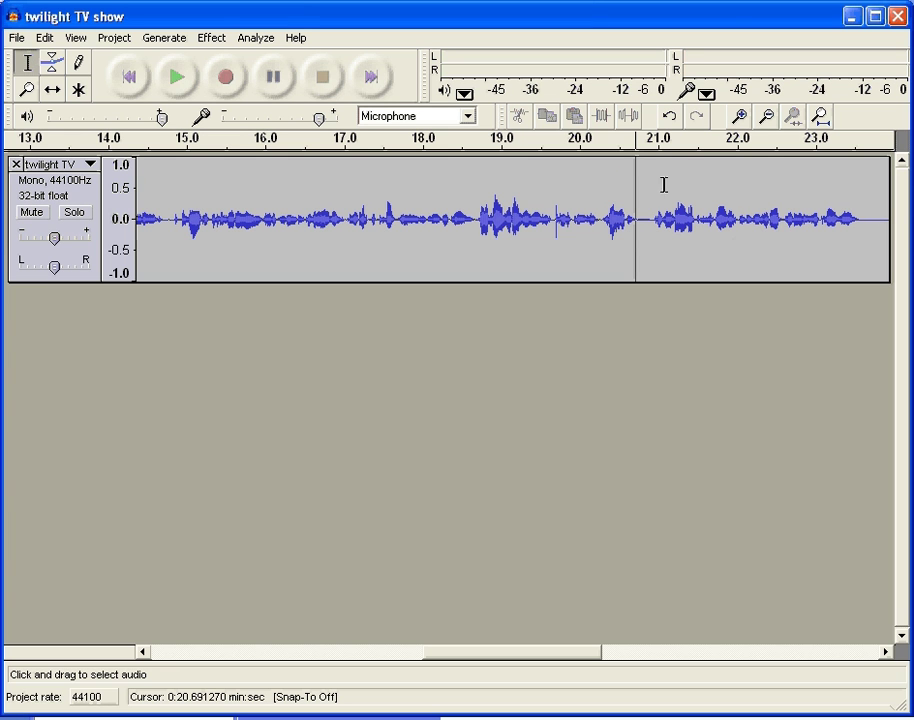
left_click_drag(296, 20, 303, 20)
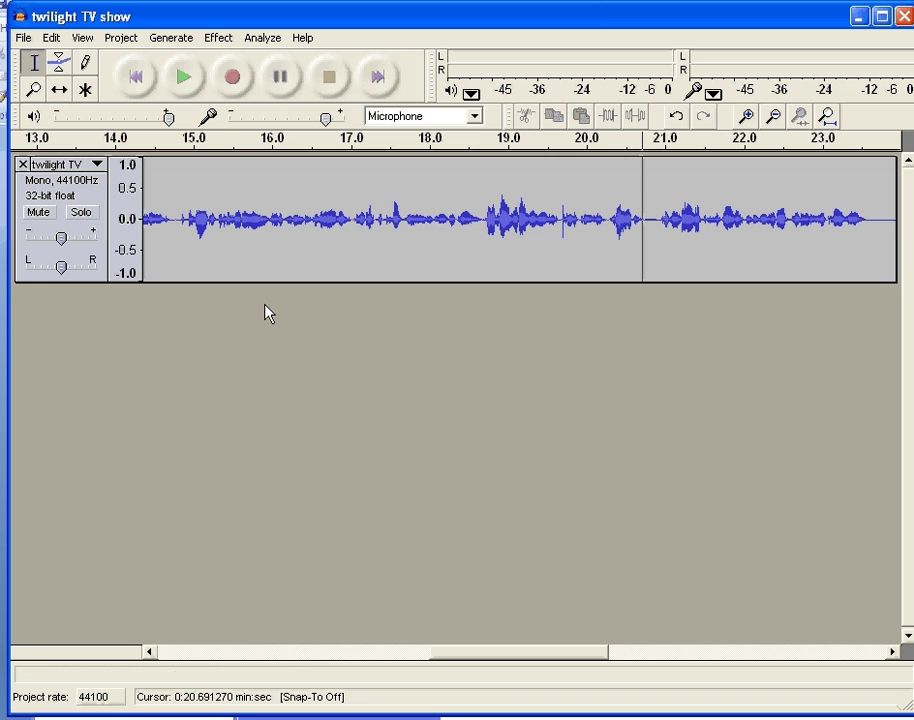
Import the audio file "news bed1" from the Radio news folder as a second track
left_click(82, 37)
mouse_move(112, 40)
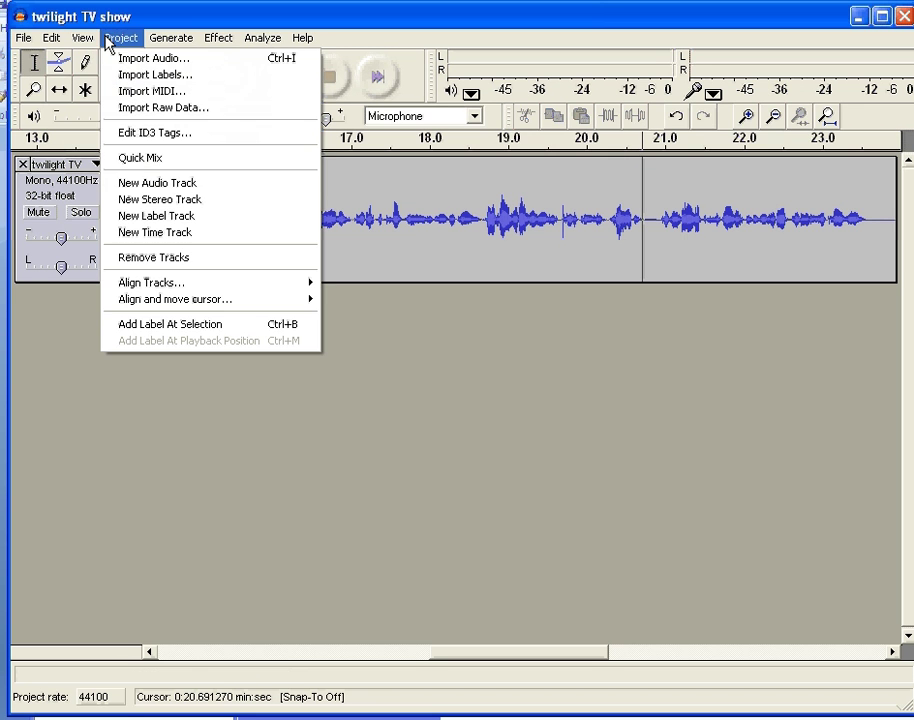
left_click(170, 58)
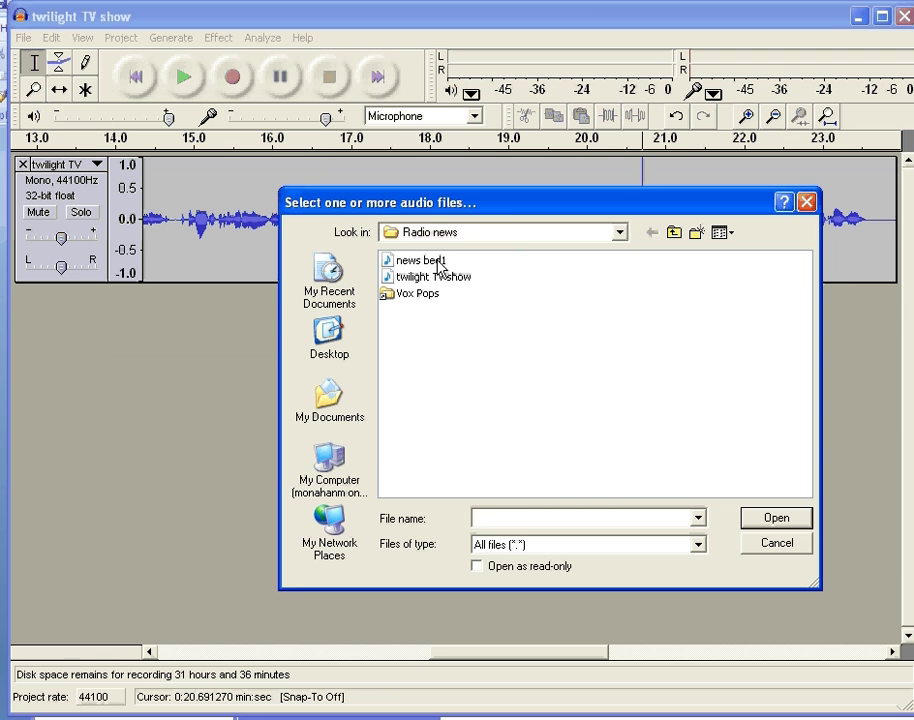
left_click(440, 266)
left_click(822, 526)
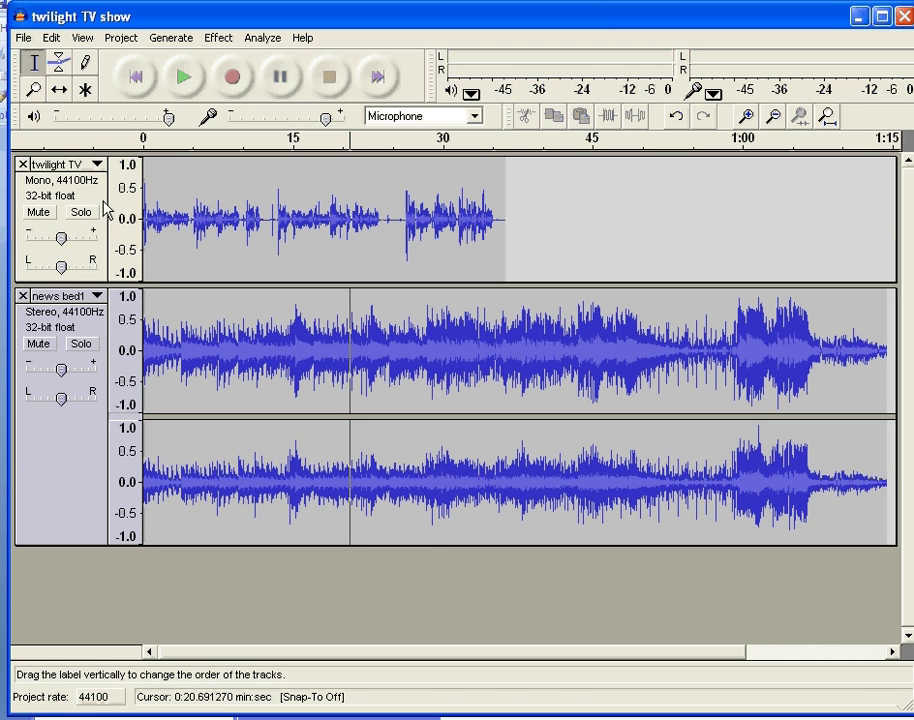
Shift the twilight TV track later in time with the Time Shift Tool so it starts at about 4.4 seconds
left_click(60, 89)
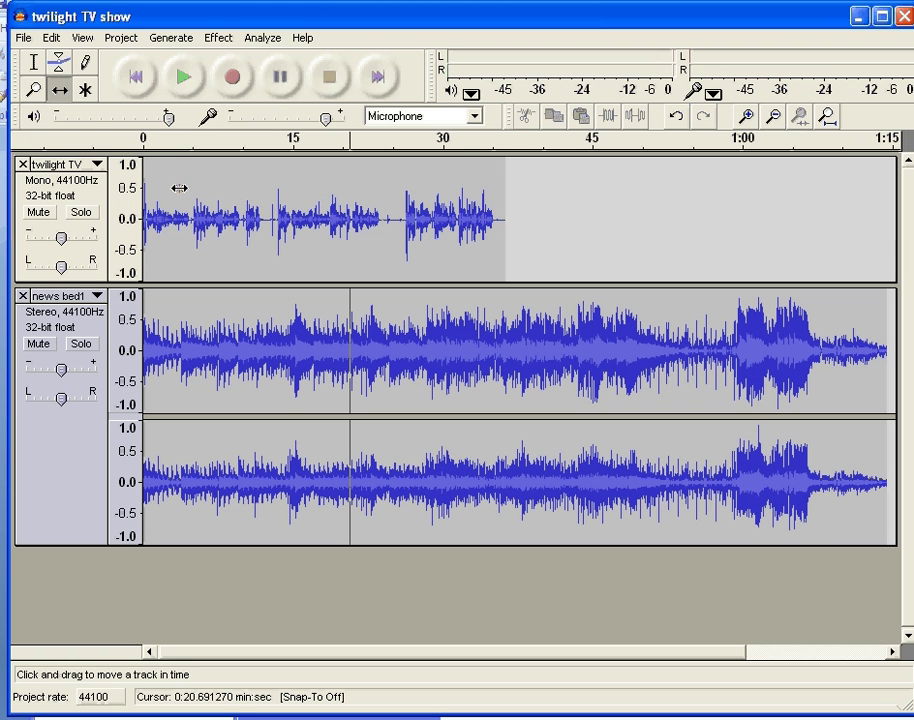
left_click_drag(179, 187, 181, 187)
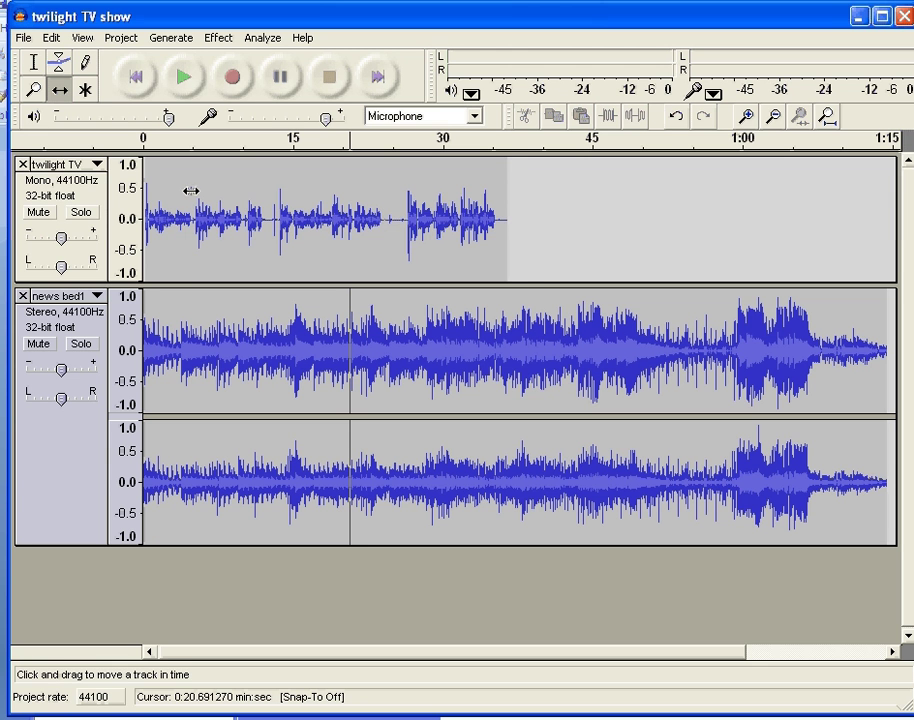
left_click_drag(190, 190, 231, 190)
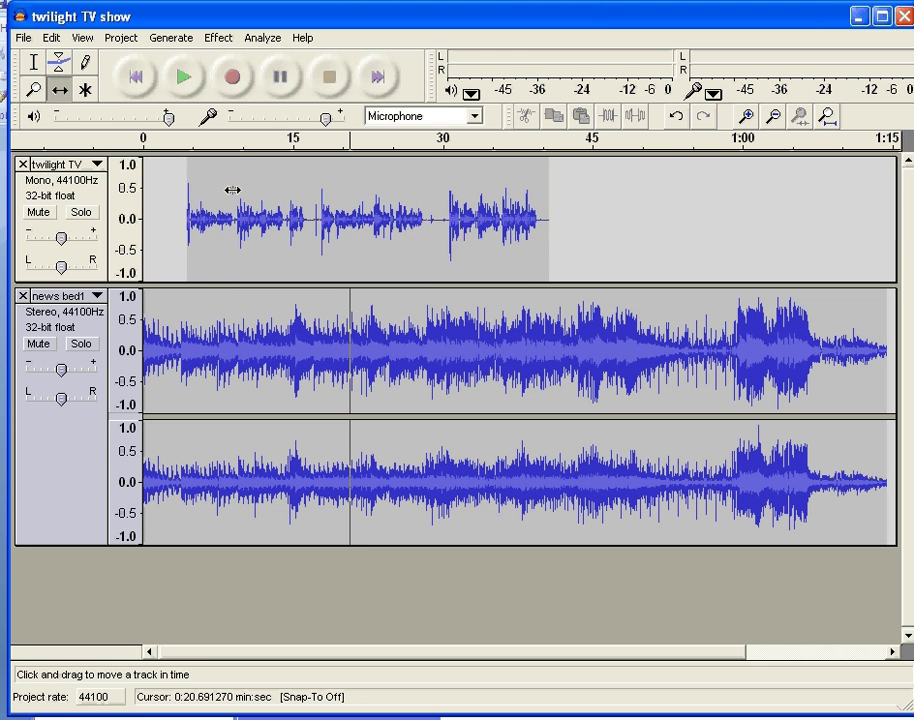
left_click(748, 116)
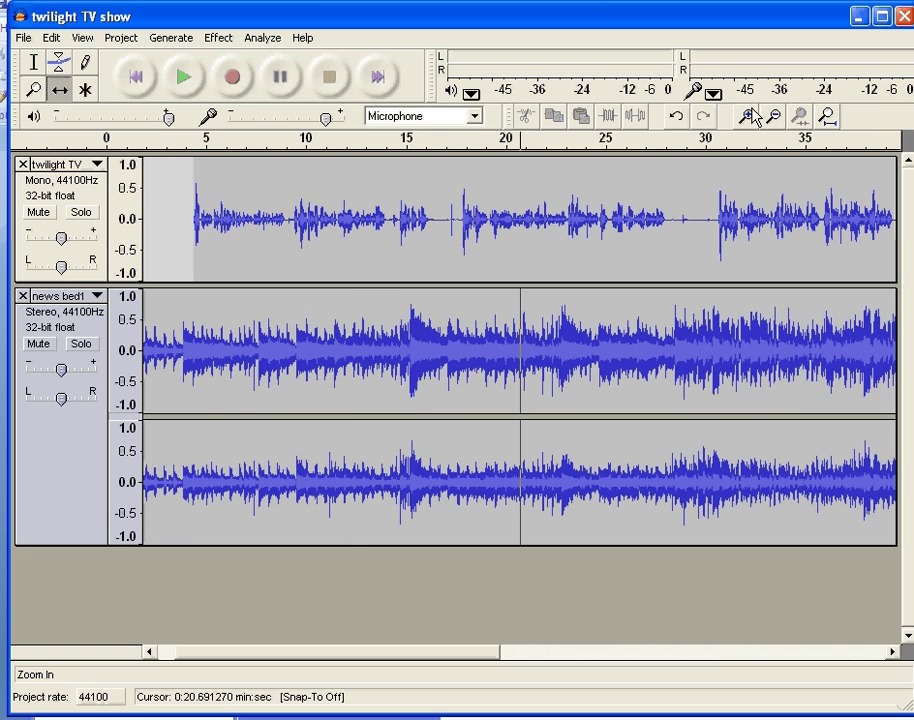
Shift the twilight TV track earlier so it starts at about 3.8 seconds, and play back part of the mix
left_click_drag(388, 651, 244, 652)
left_click(748, 116)
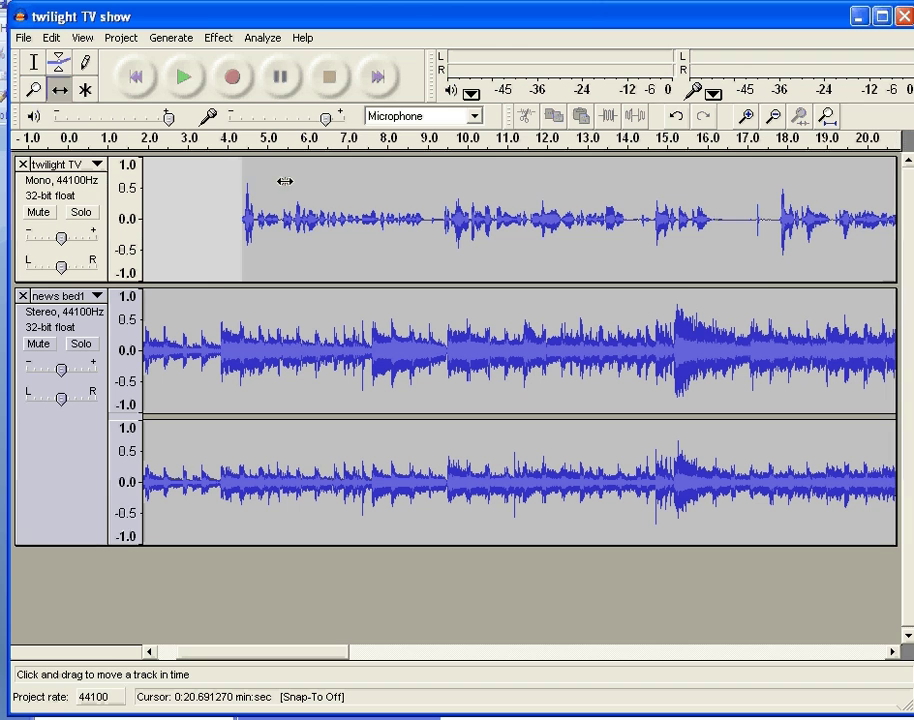
left_click_drag(285, 181, 262, 180)
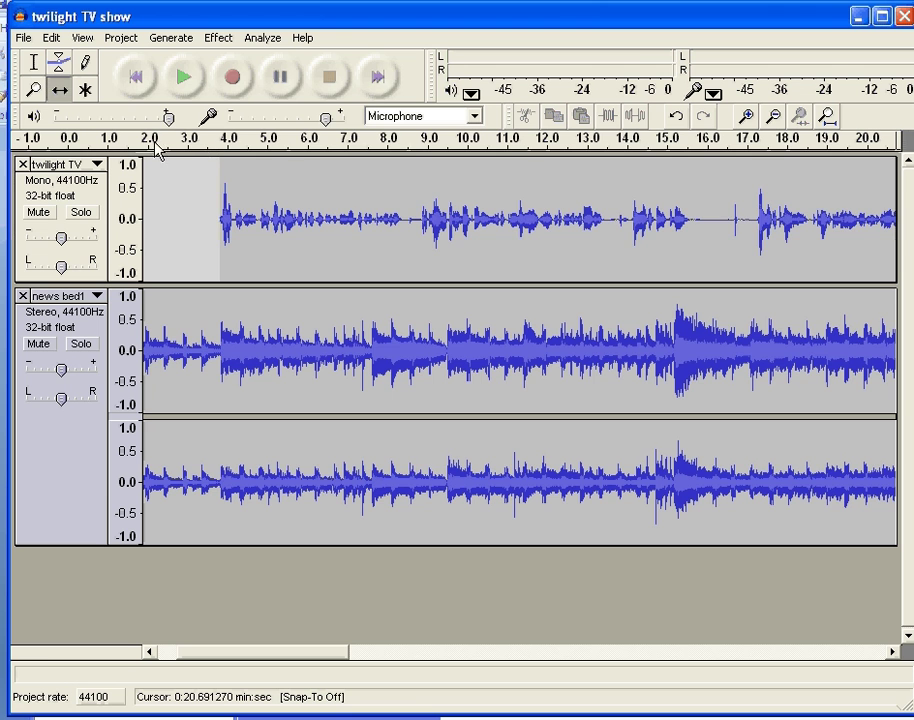
left_click(183, 78)
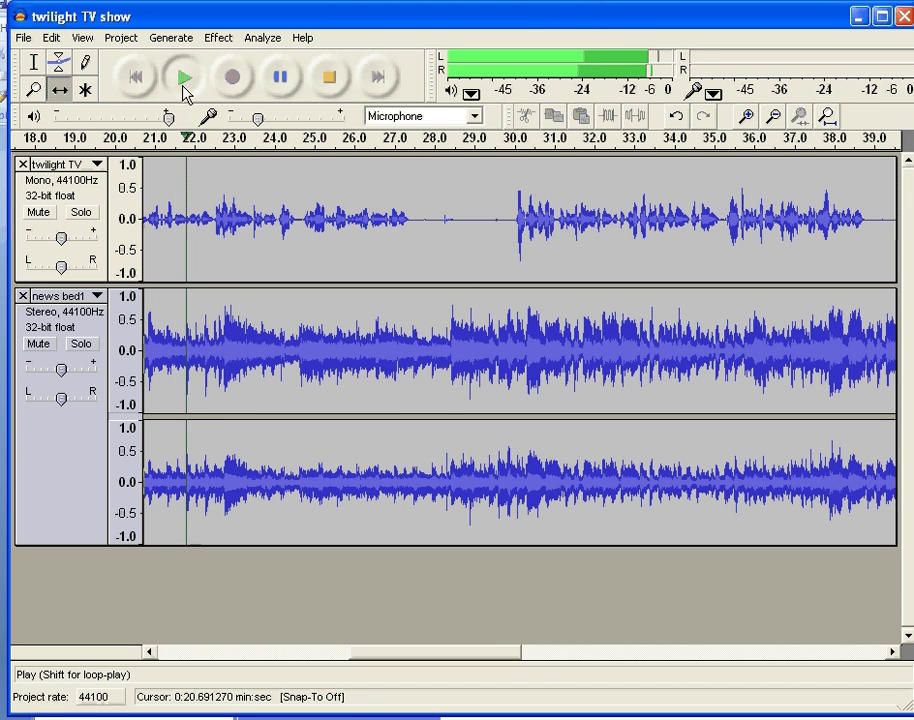
left_click(330, 78)
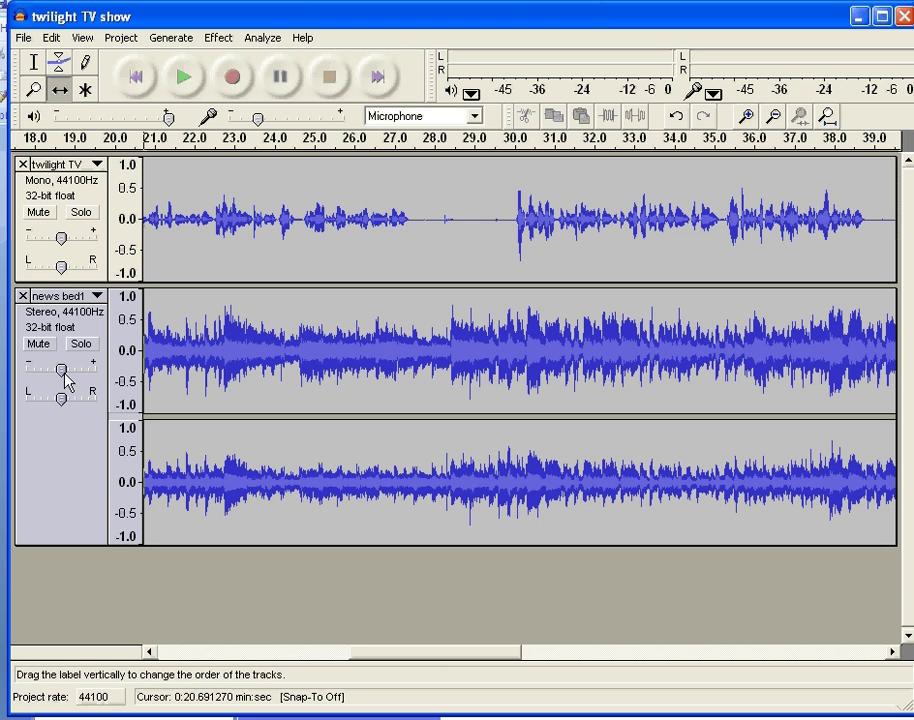
Lower the gain of the news bed1 track, raise the twilight TV track's gain slightly, and play the mix from the start
left_click_drag(63, 375, 47, 370)
left_click_drag(62, 236, 73, 238)
left_click(139, 79)
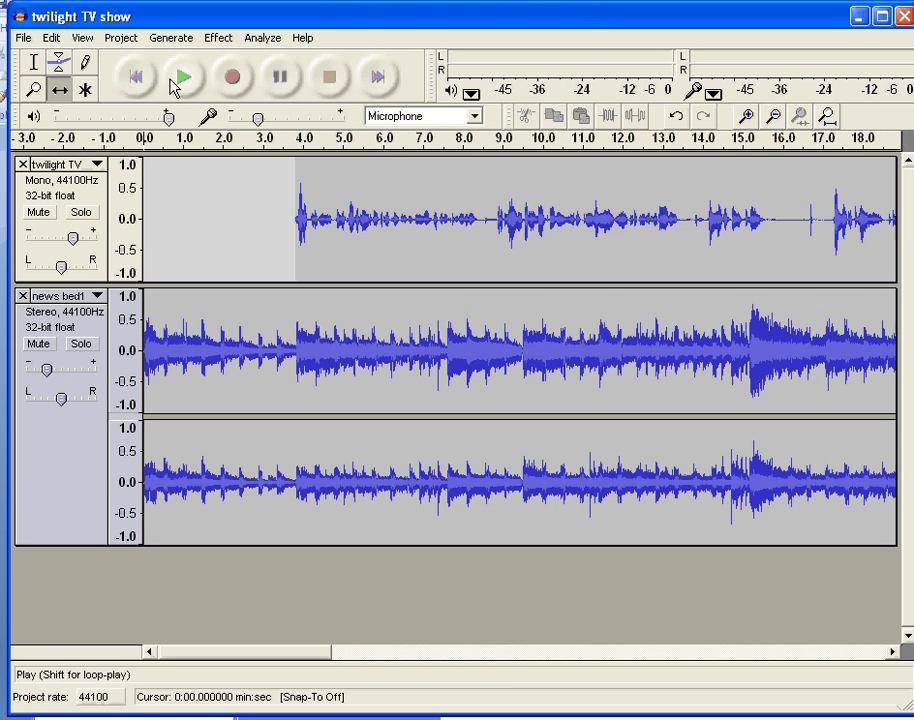
left_click(187, 80)
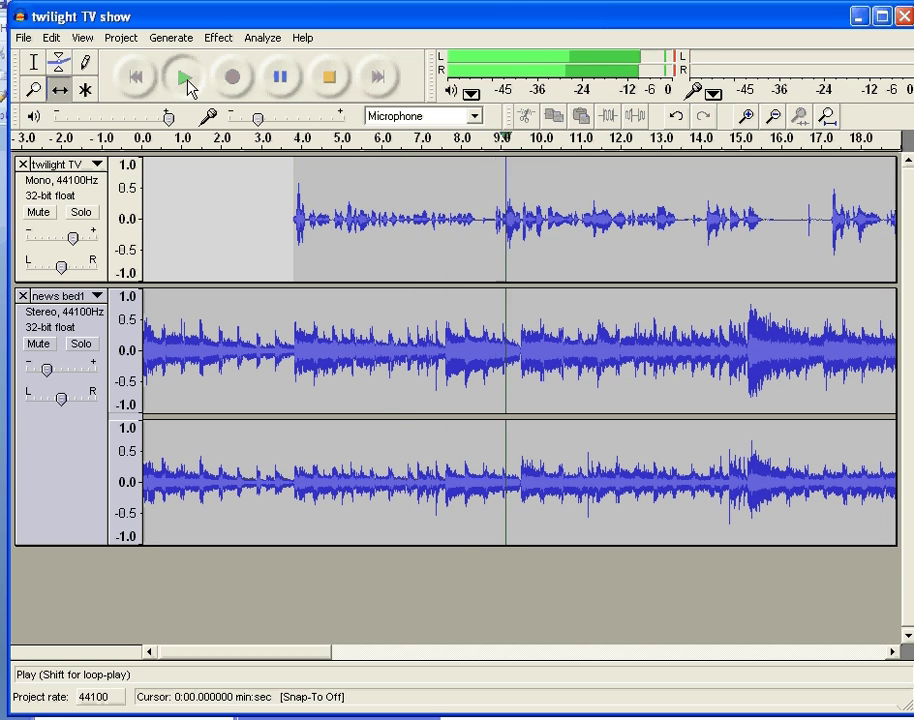
left_click(335, 80)
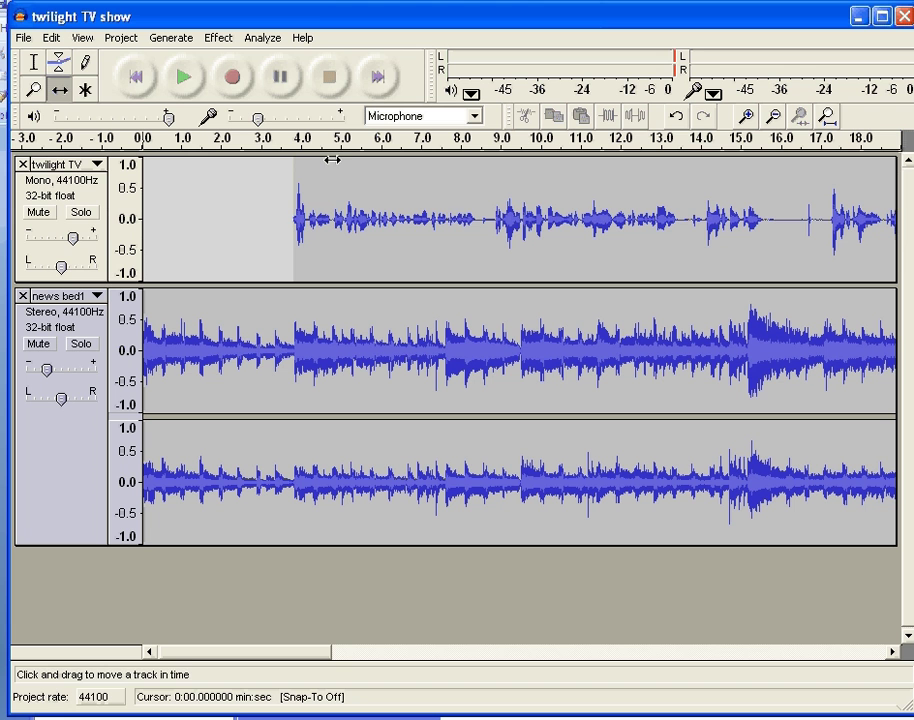
Use the Envelope Tool to fade news bed1 from full volume at about 3.0 seconds to roughly half at 3.8 seconds, and play it back
left_click(60, 62)
left_click(61, 64)
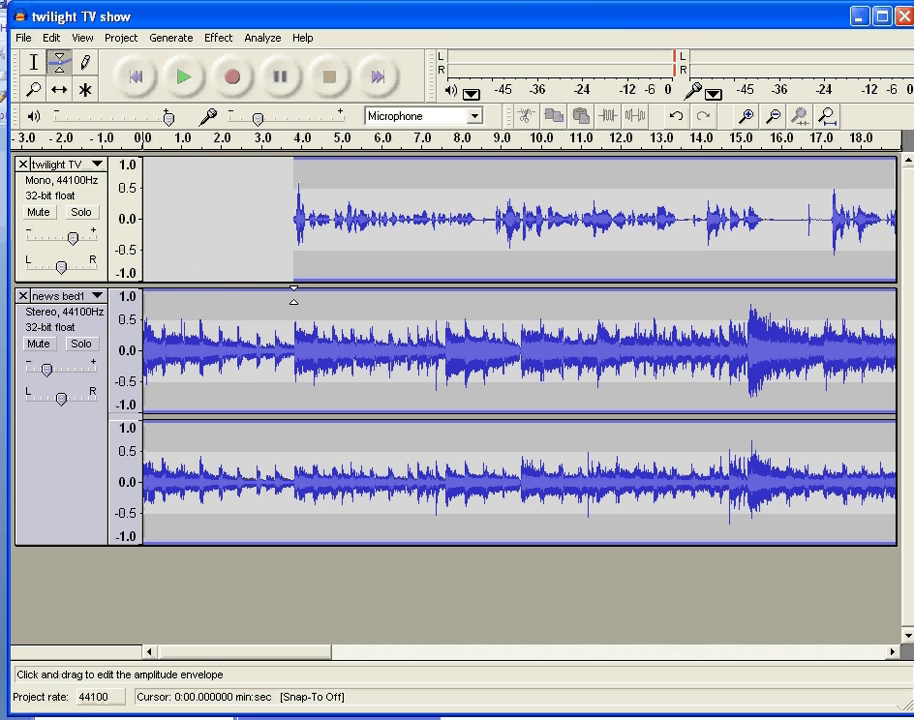
left_click_drag(292, 288, 292, 316)
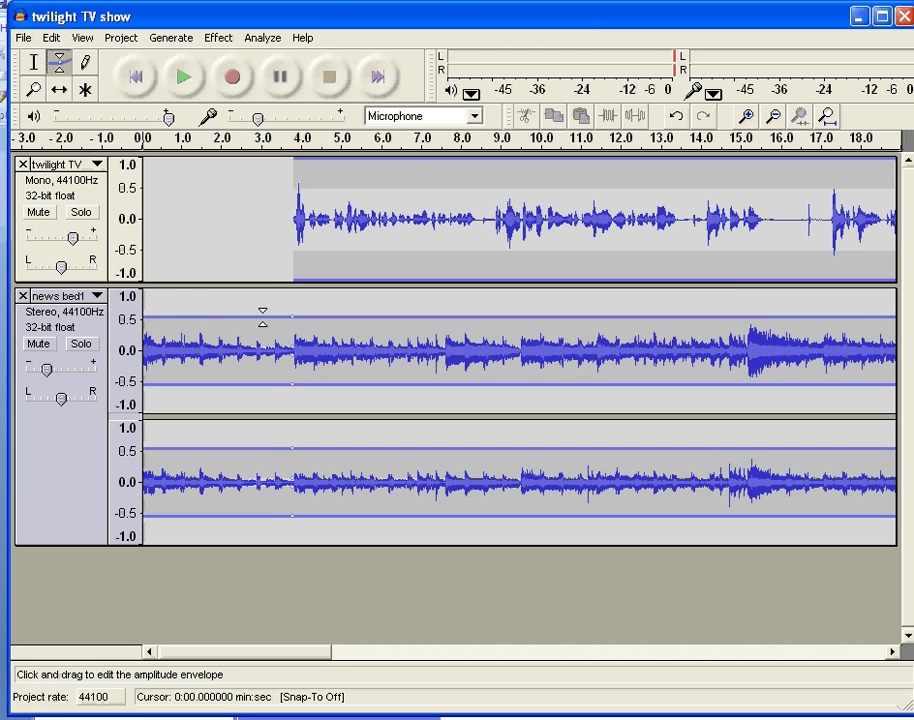
left_click_drag(261, 316, 261, 287)
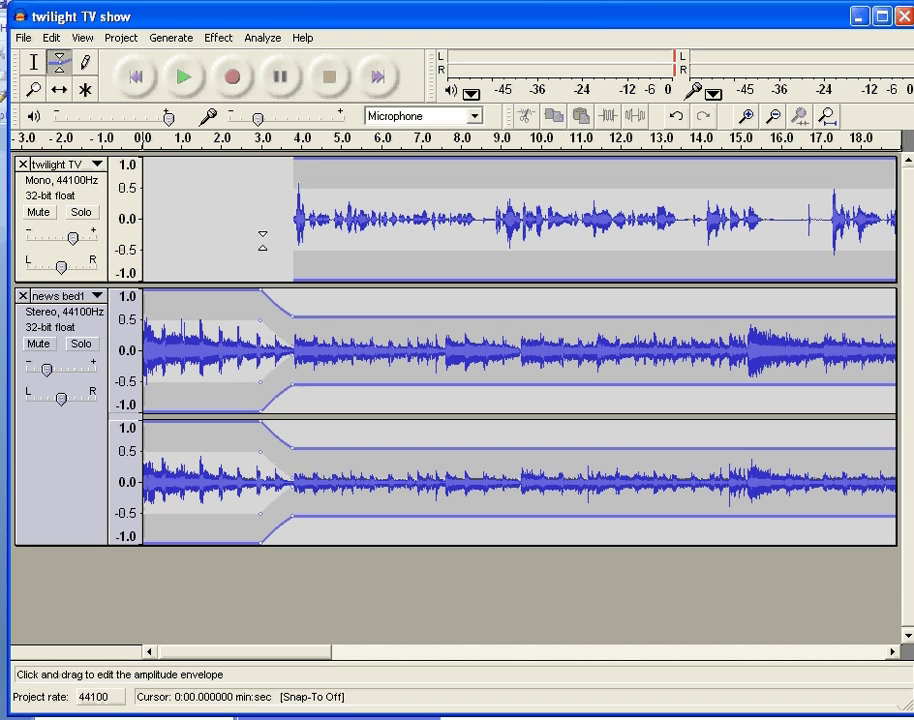
left_click(180, 82)
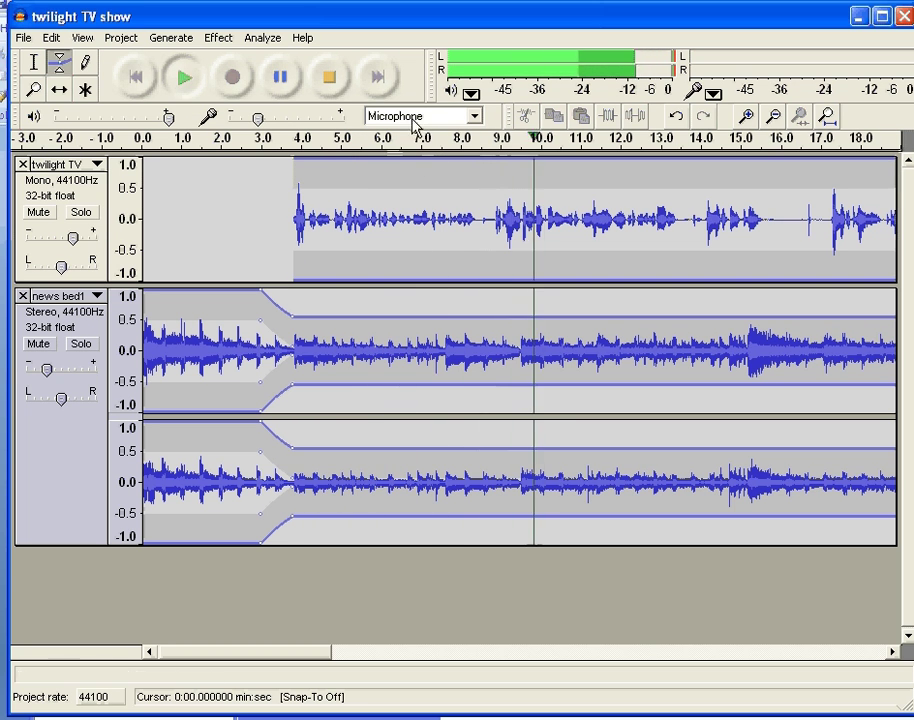
left_click(329, 77)
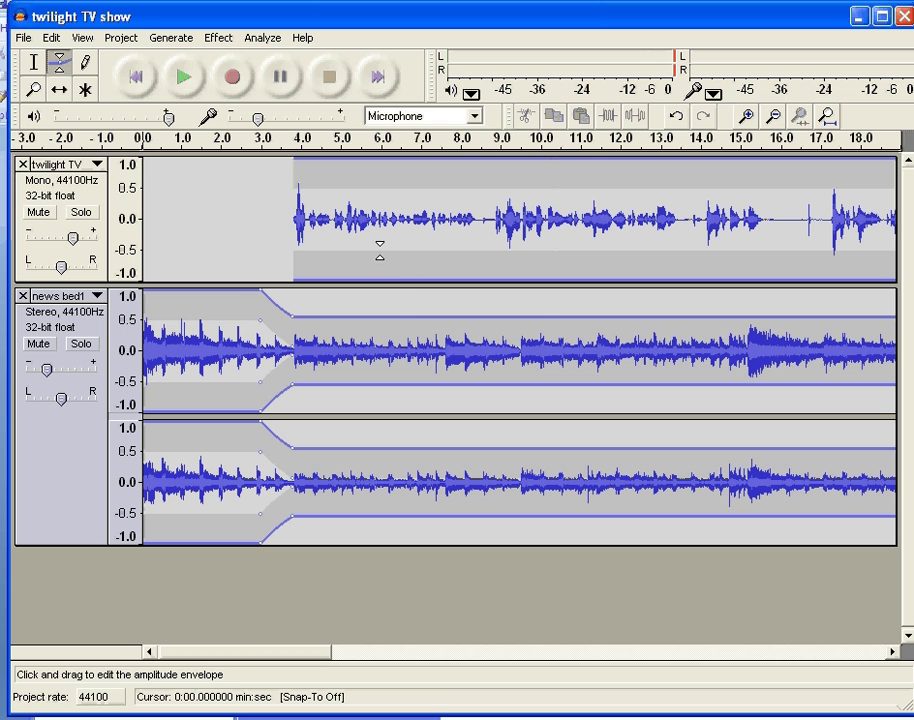
Render only the twilight TV track with Quick Mix and play back the result with the music
left_click(115, 38)
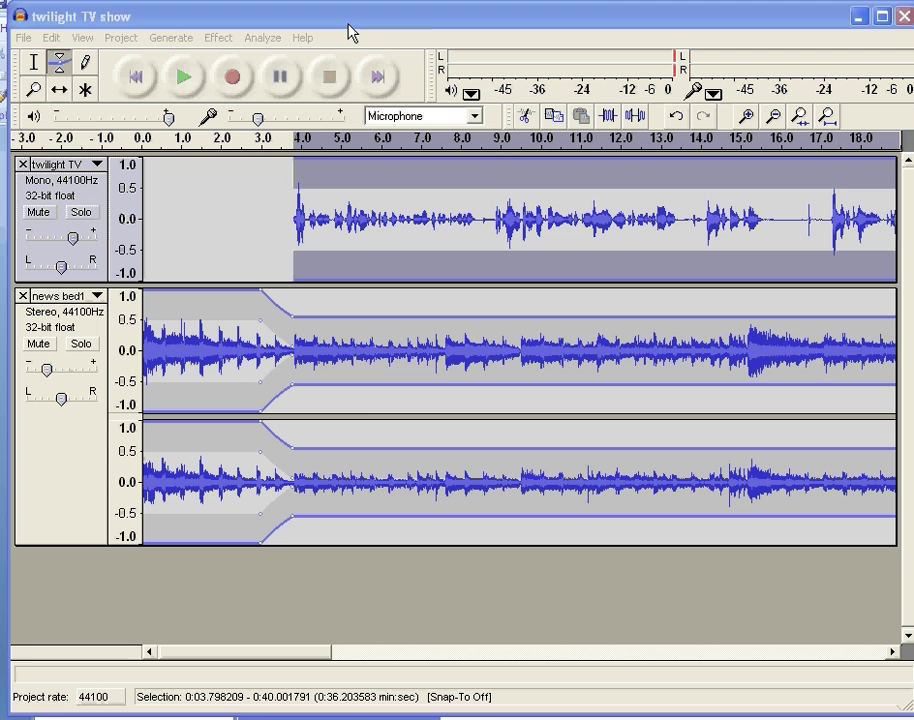
left_click(349, 24)
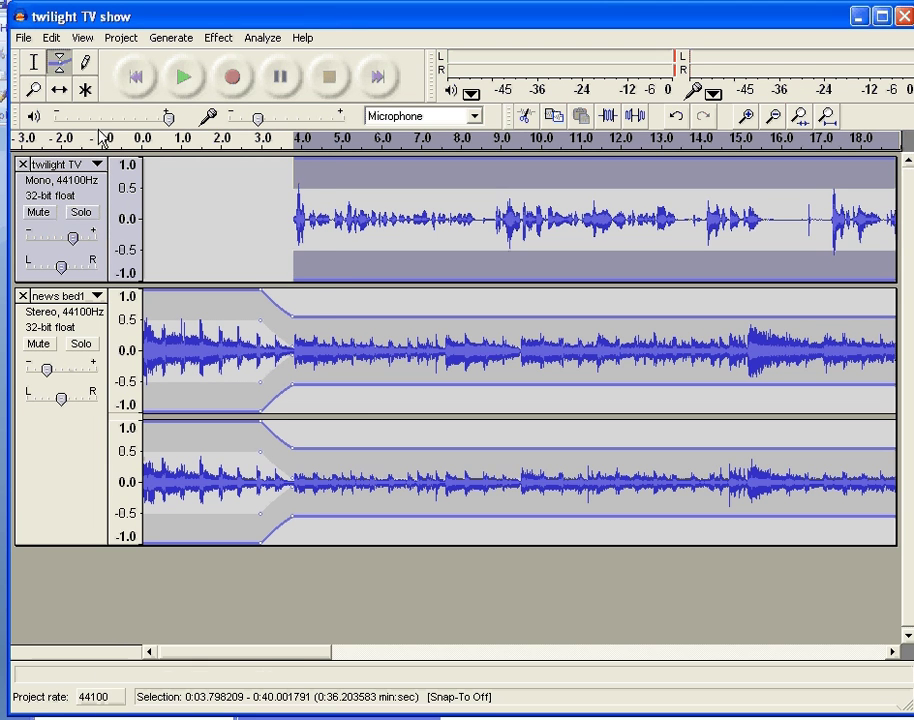
left_click(121, 38)
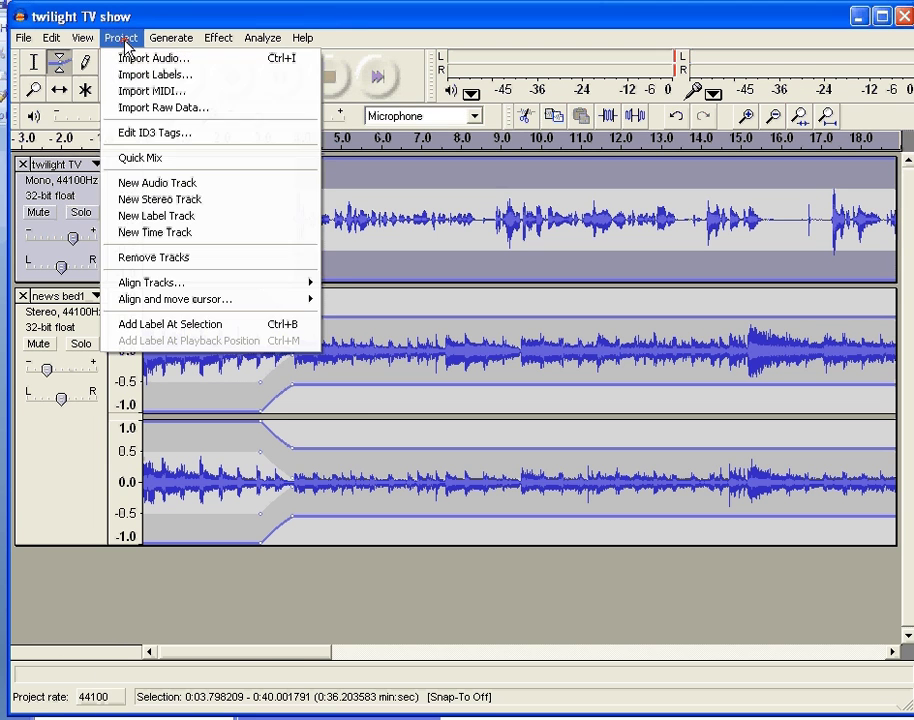
left_click(227, 165)
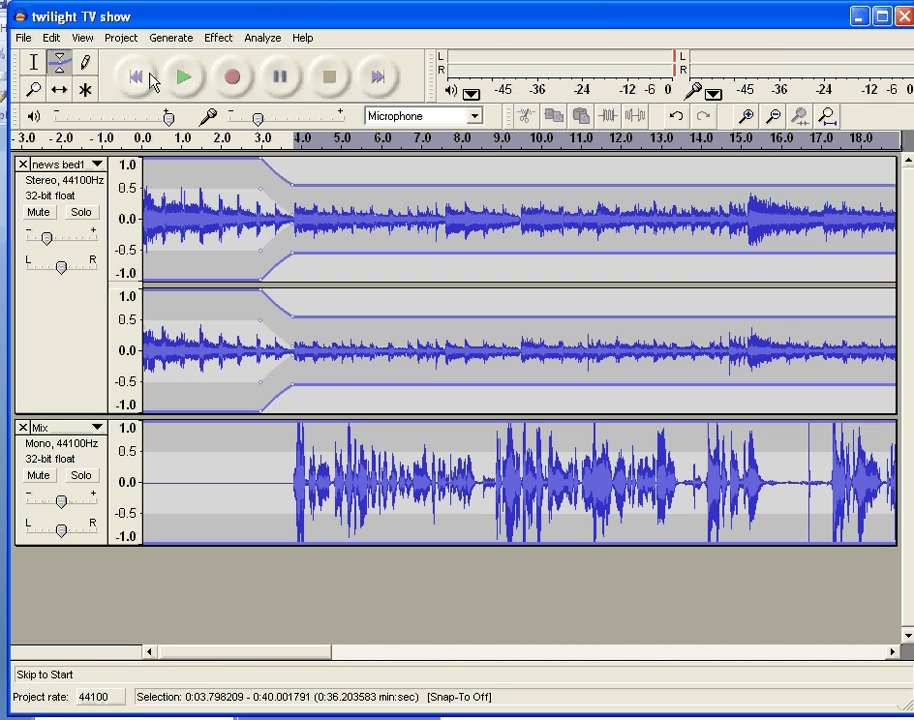
left_click(185, 81)
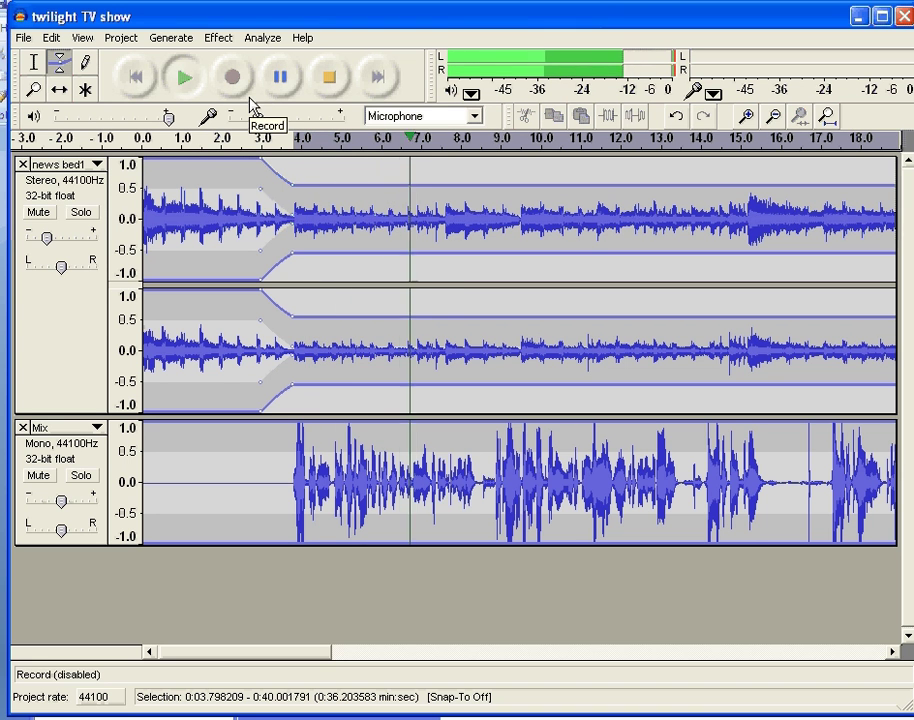
left_click(328, 77)
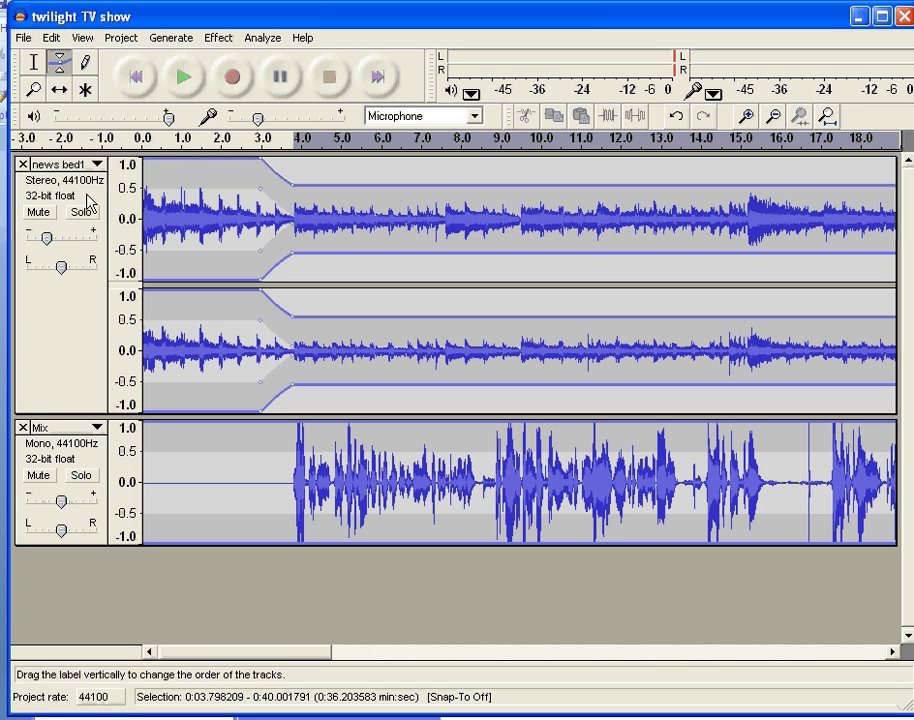
Select both the news bed1 and Mix tracks and combine them into one stereo track with Quick Mix
left_click(55, 199)
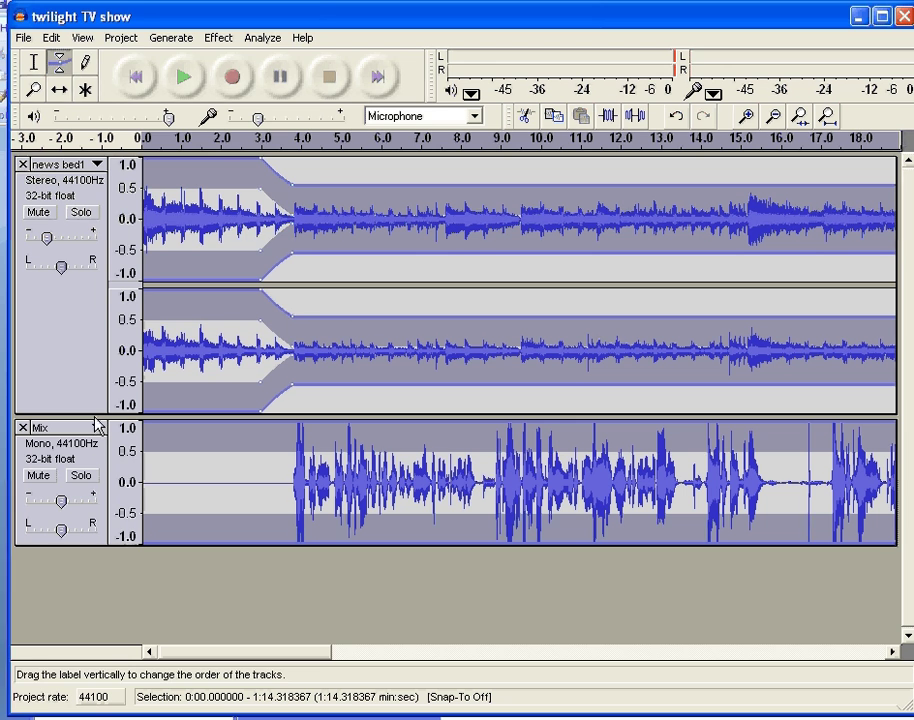
left_click(115, 37)
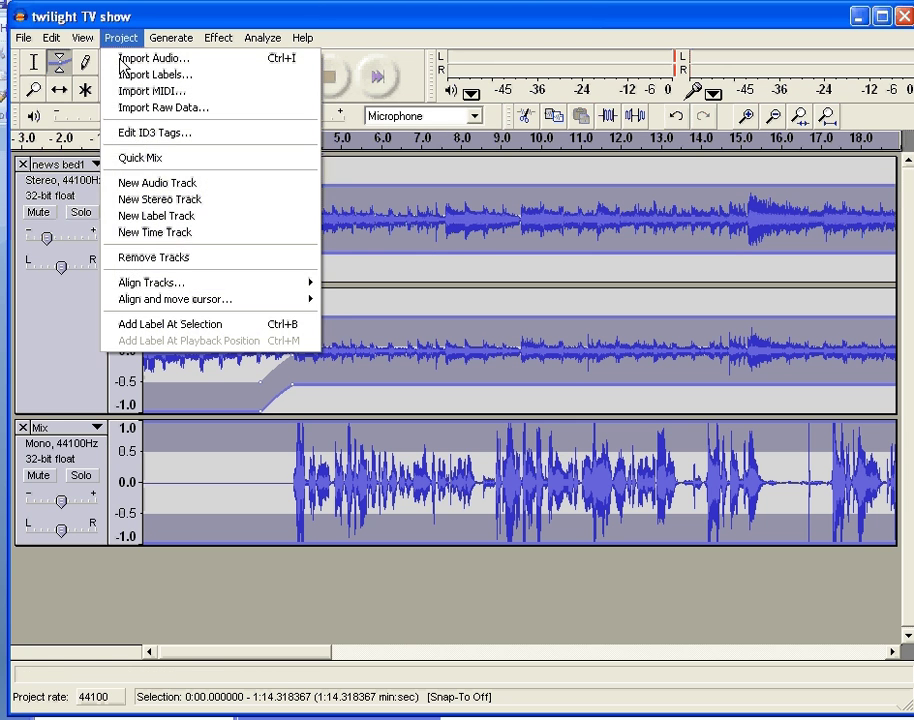
left_click(147, 158)
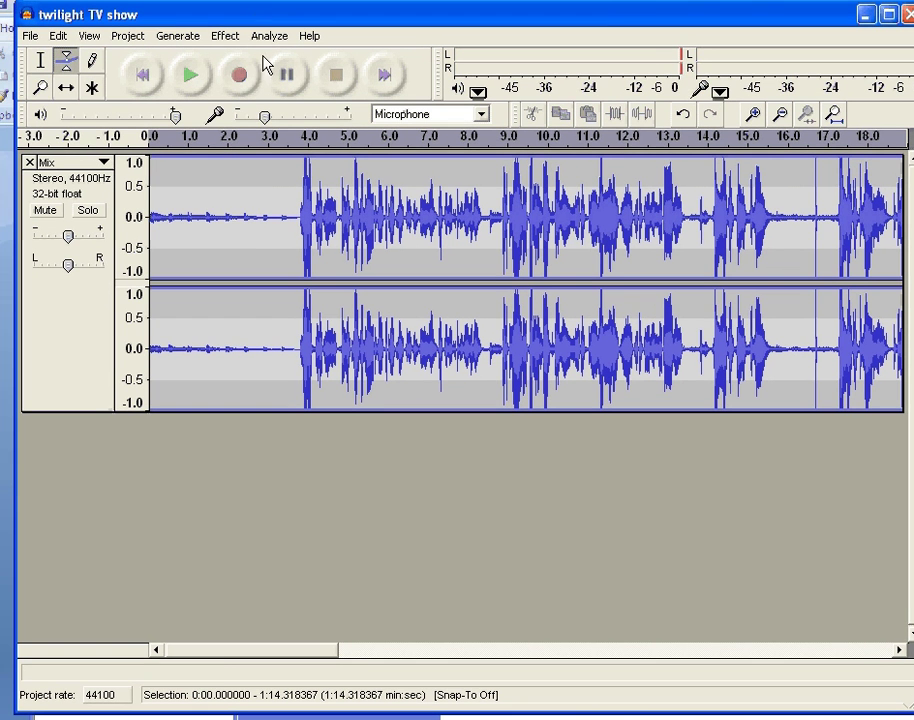
Locate lame_enc.dll in the Audacity codec folder on the S: drive through the MP3 export dialog, listing all file types, and cancel the export
left_click(30, 36)
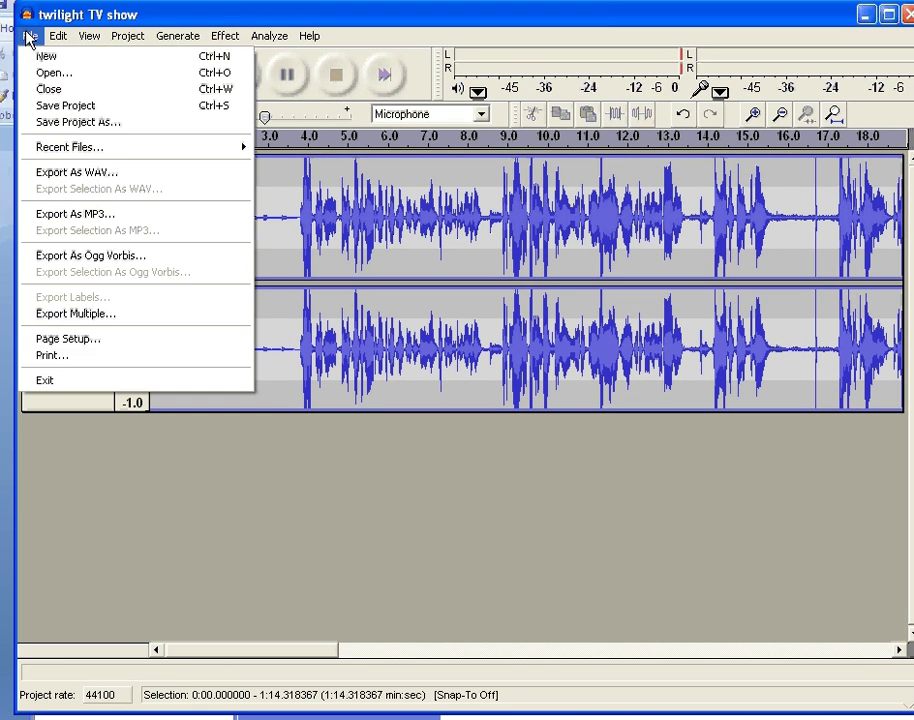
left_click(108, 222)
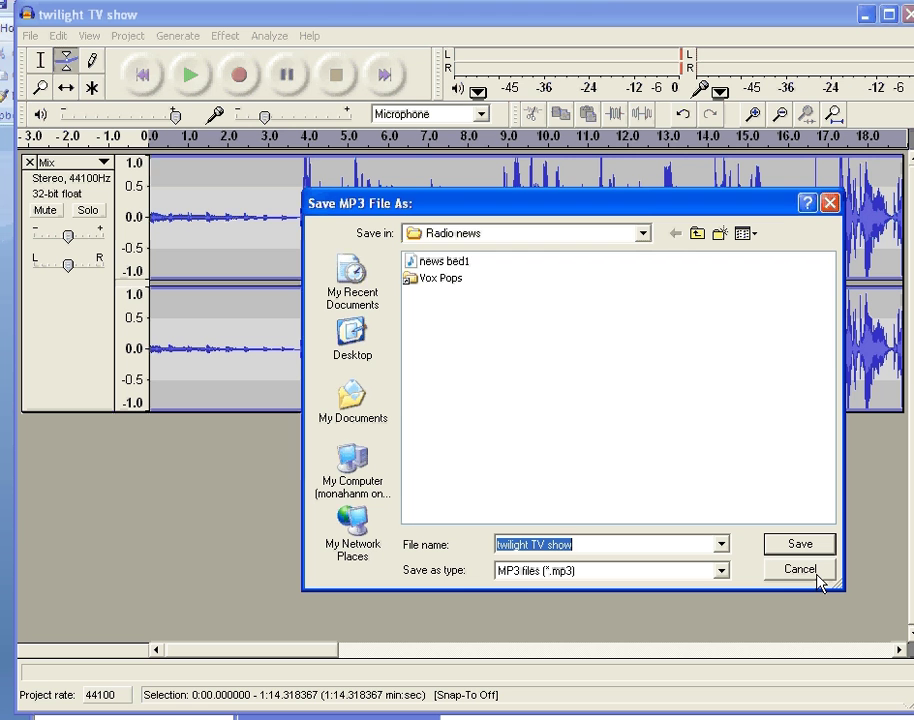
left_click(353, 462)
double_click(456, 328)
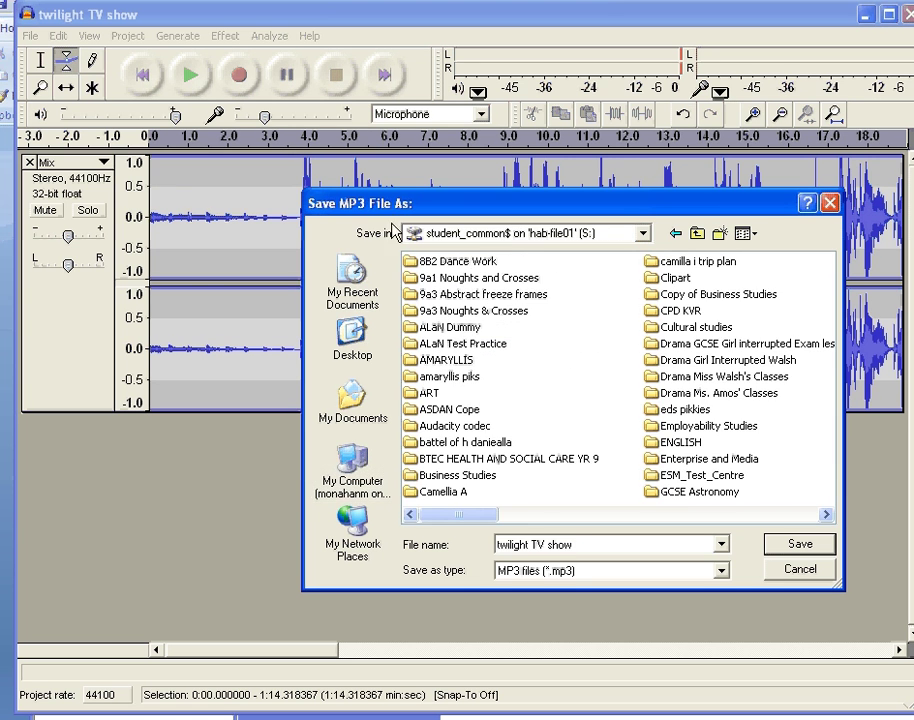
double_click(441, 426)
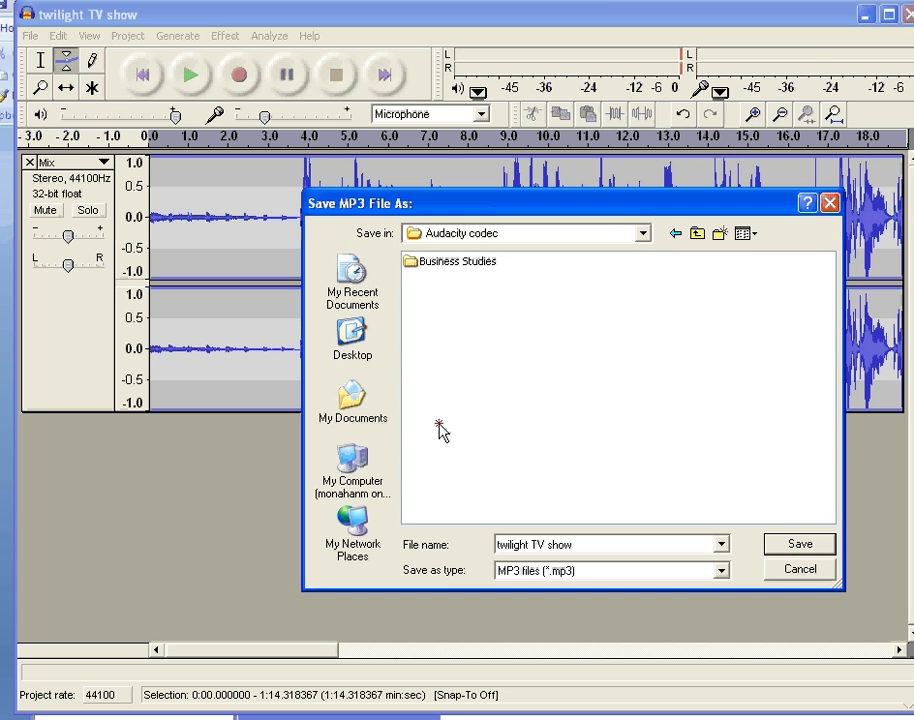
left_click(712, 574)
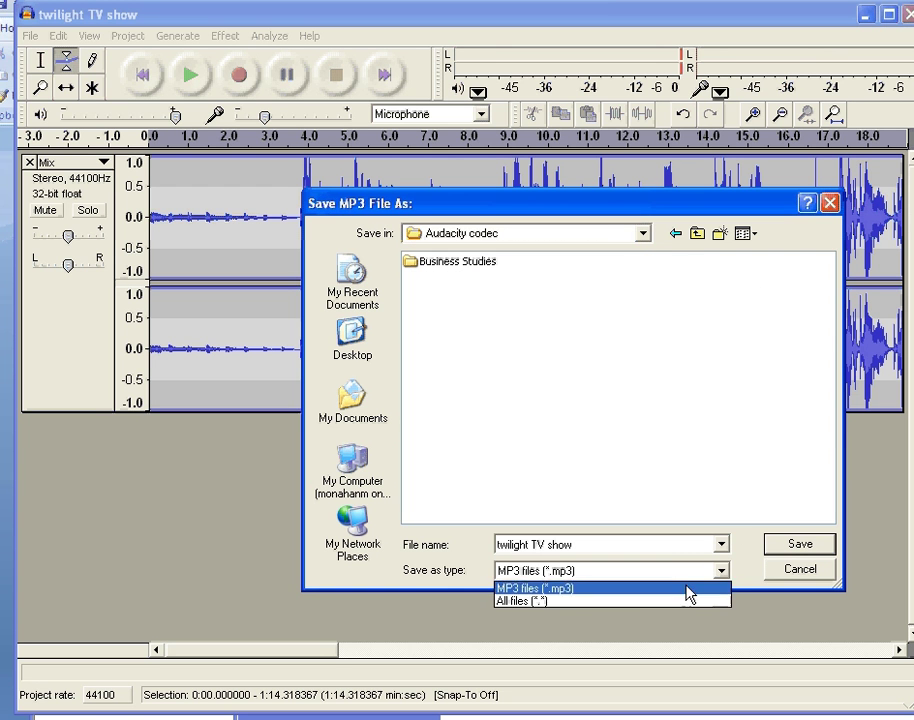
left_click(630, 602)
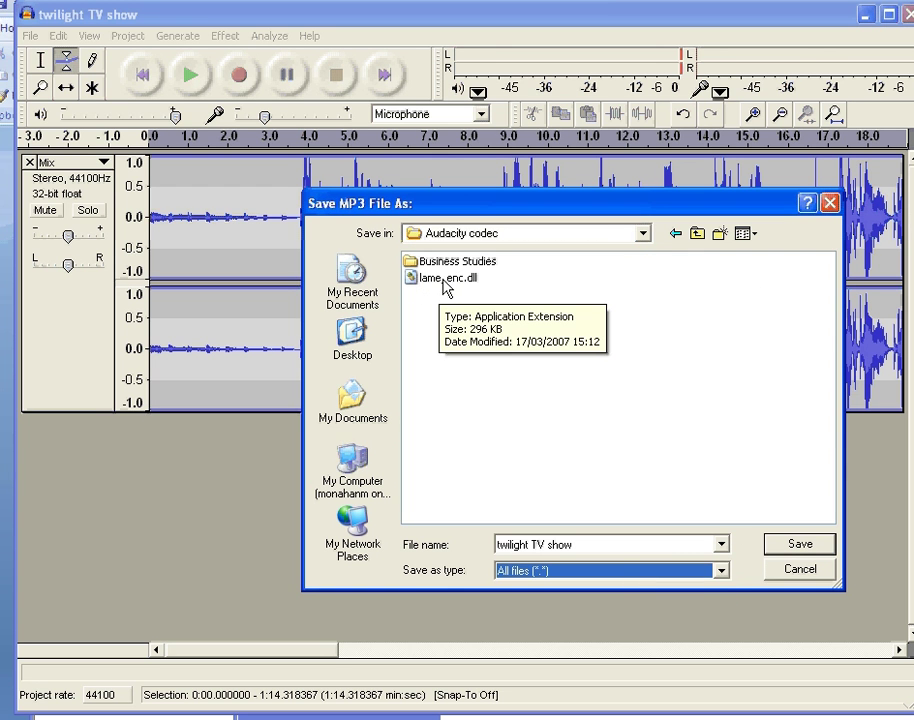
left_click(805, 569)
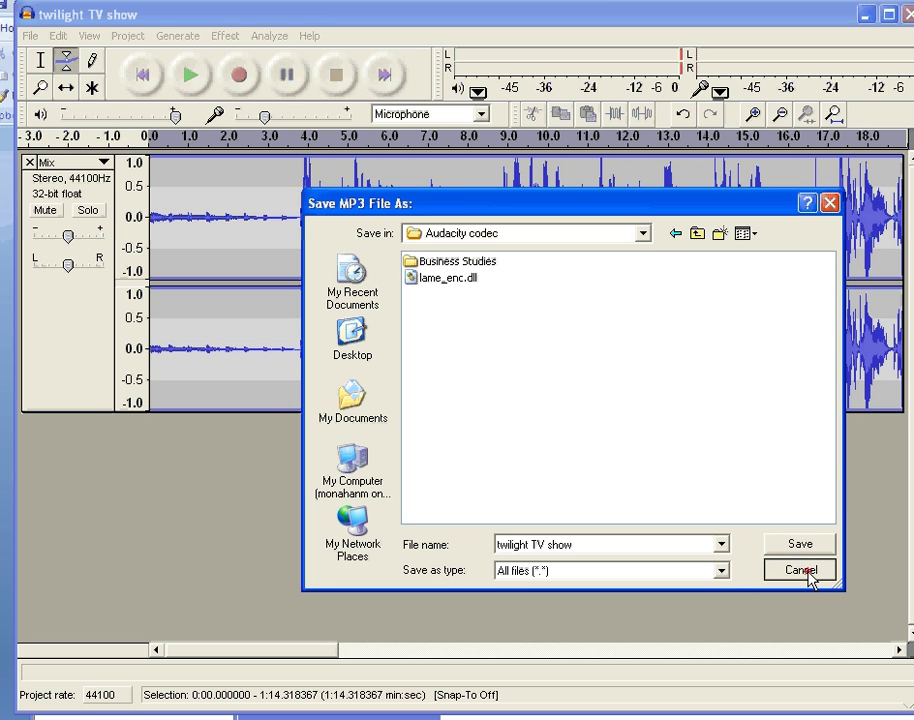